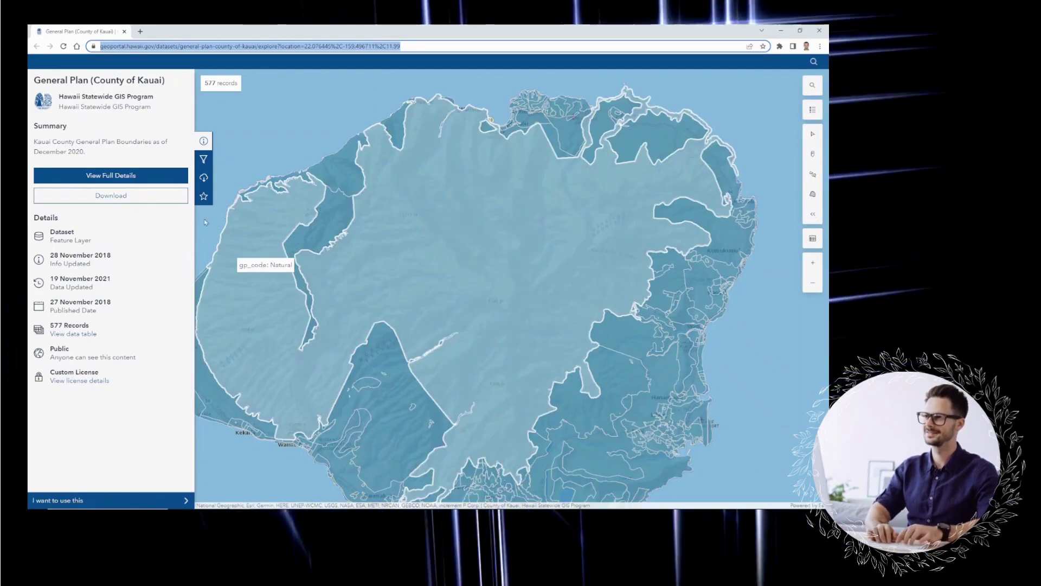
Step: Download the General Plan (County of Kauai) dataset as the previously generated shapefile
left_click(121, 199)
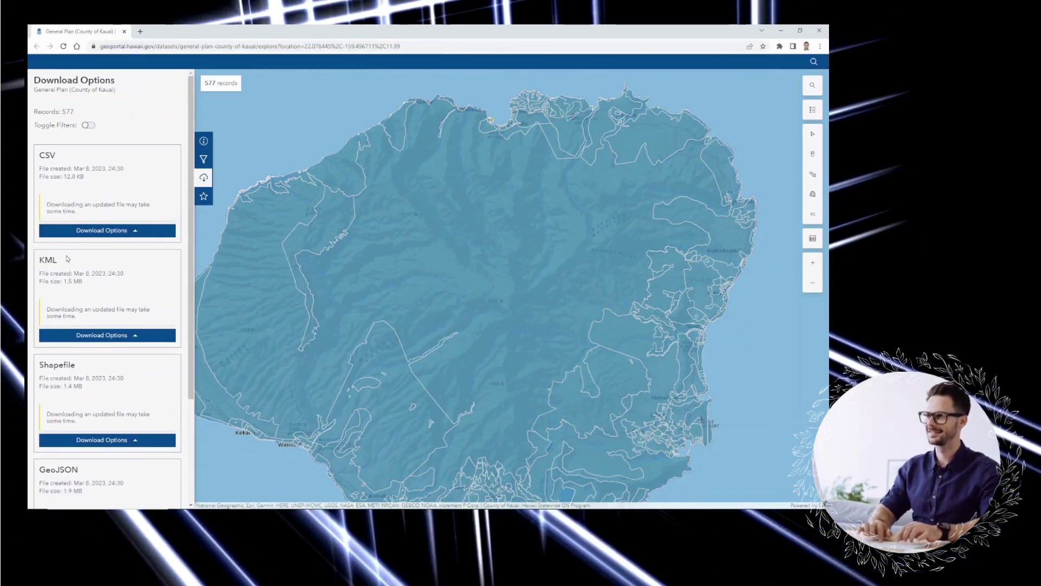
left_click(126, 442)
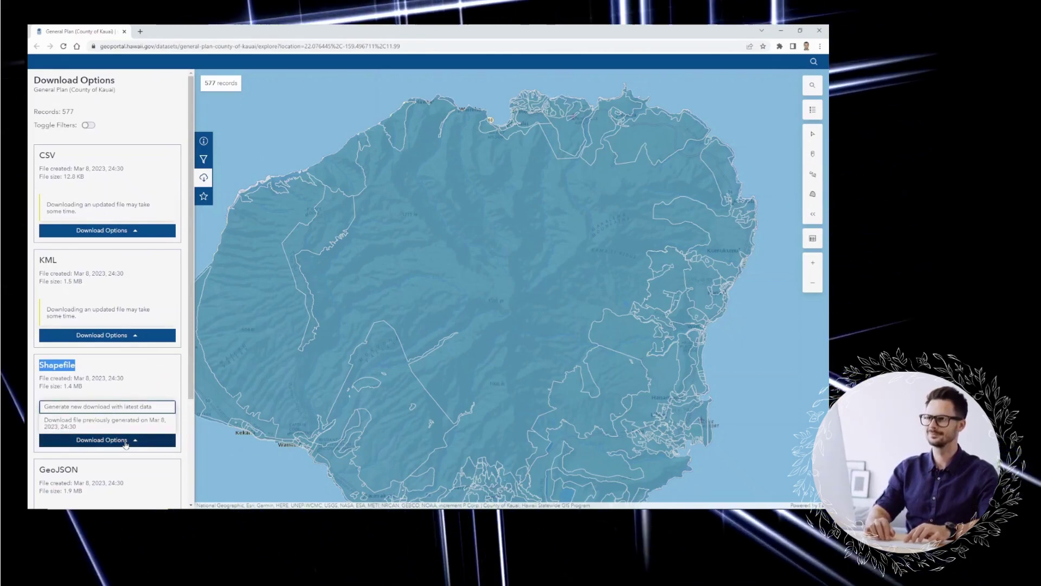
left_click(75, 429)
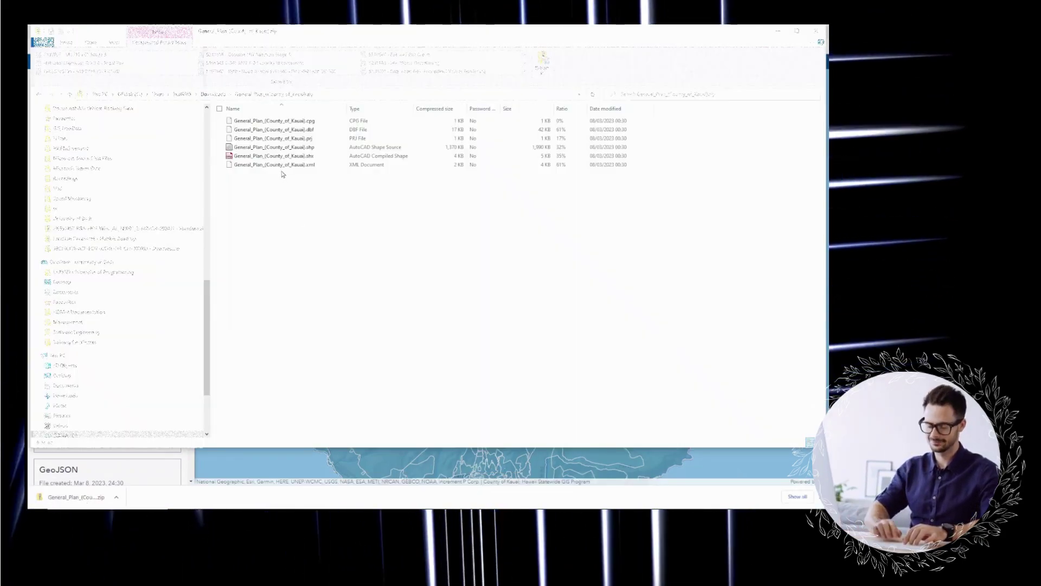
Step: Inspect the .shp, .dbf and .shx files inside the downloaded General Plan zip
left_click(325, 147)
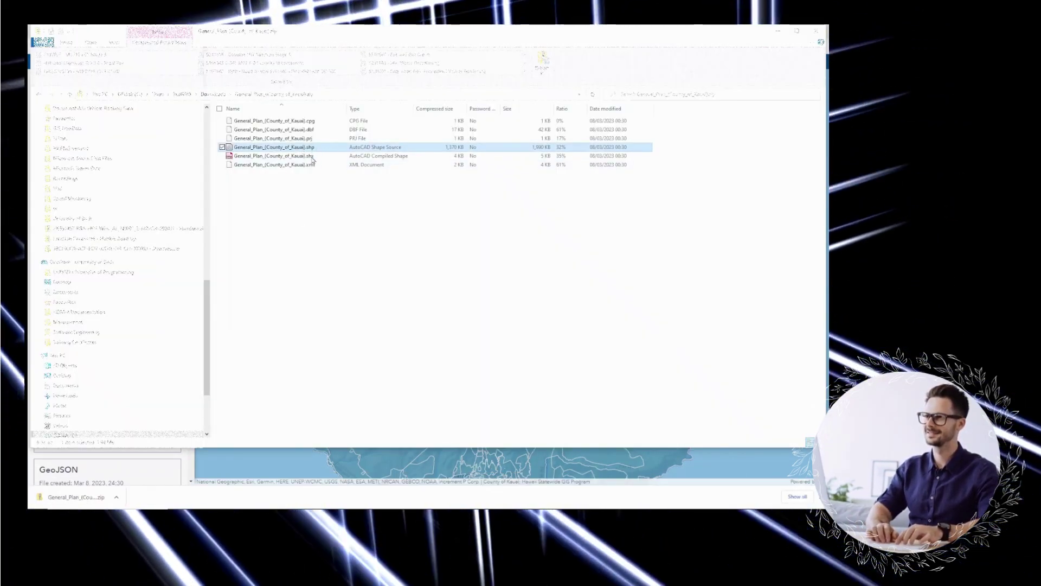
left_click(308, 130)
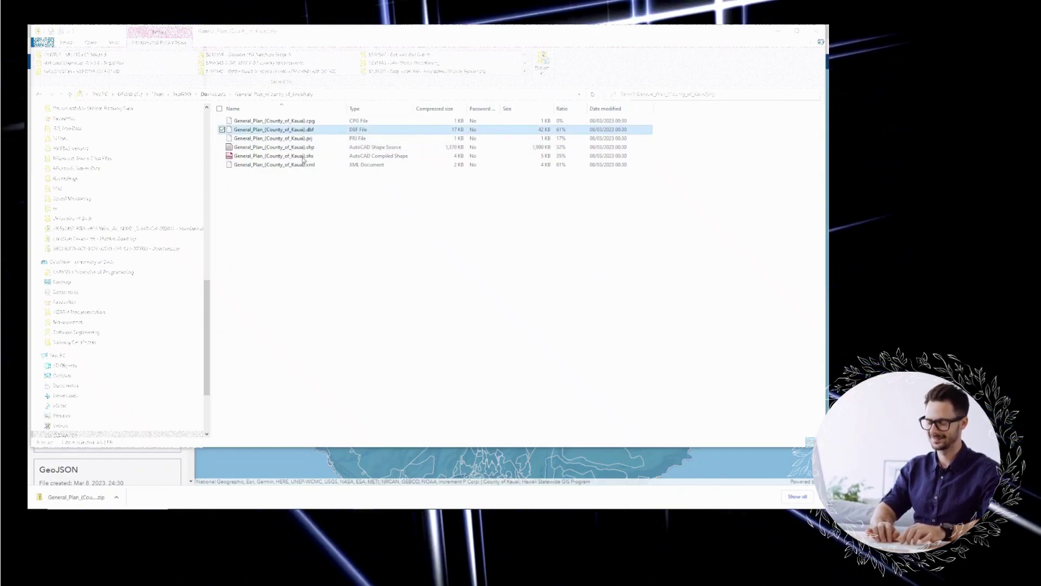
left_click(310, 157)
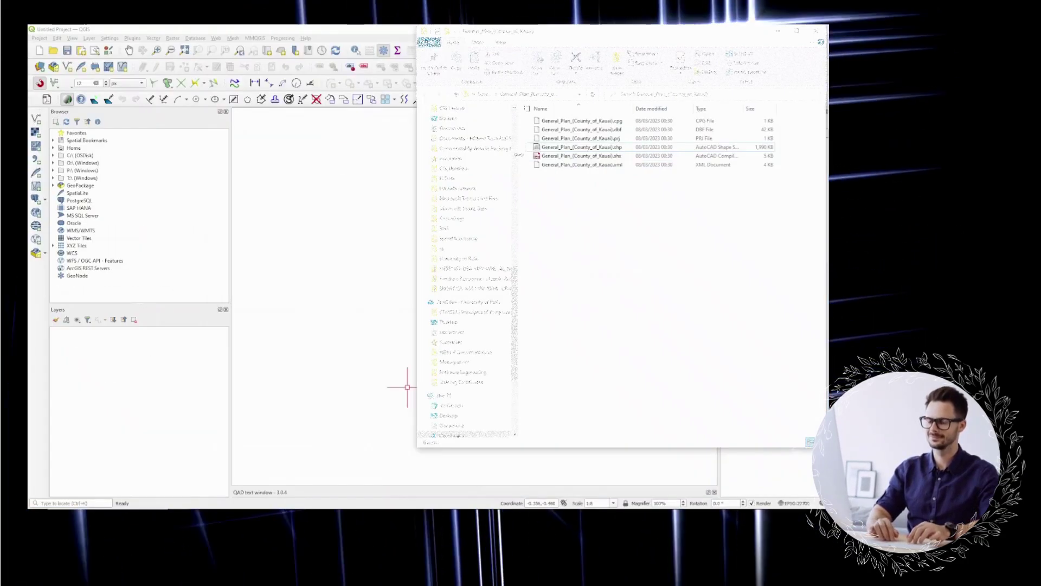
Step: Drag the General Plan .shp into QGIS as a layer and select Google Satellite under XYZ Tiles
left_click(584, 152)
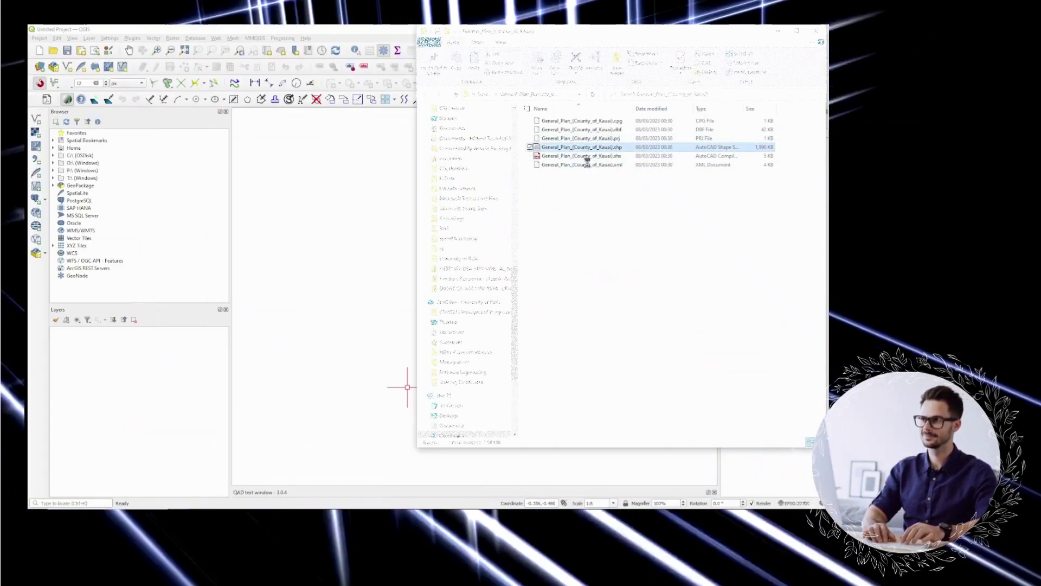
left_click_drag(584, 151, 123, 360)
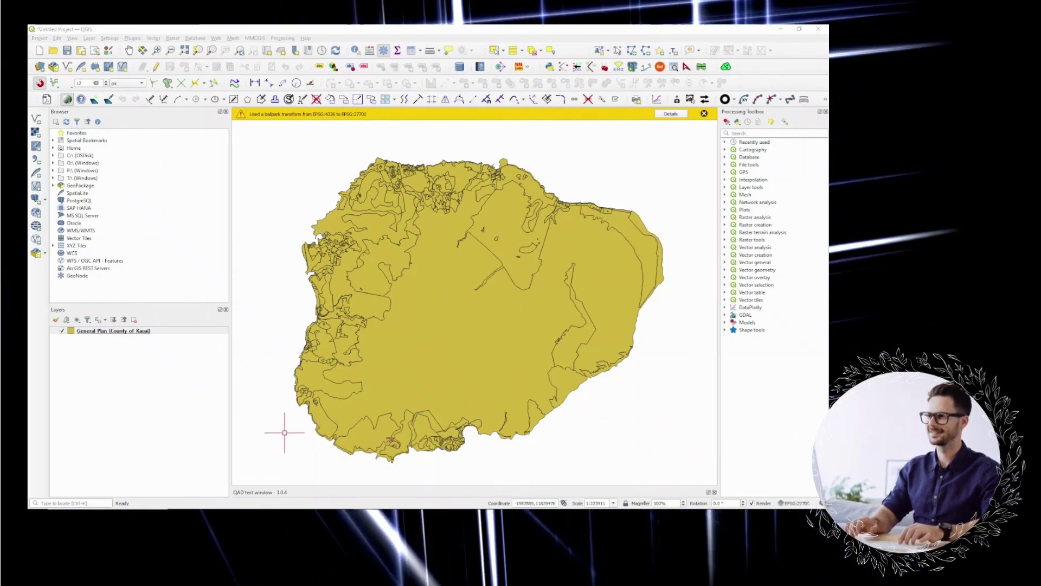
left_click(53, 247)
scroll(98, 285, "down", 2)
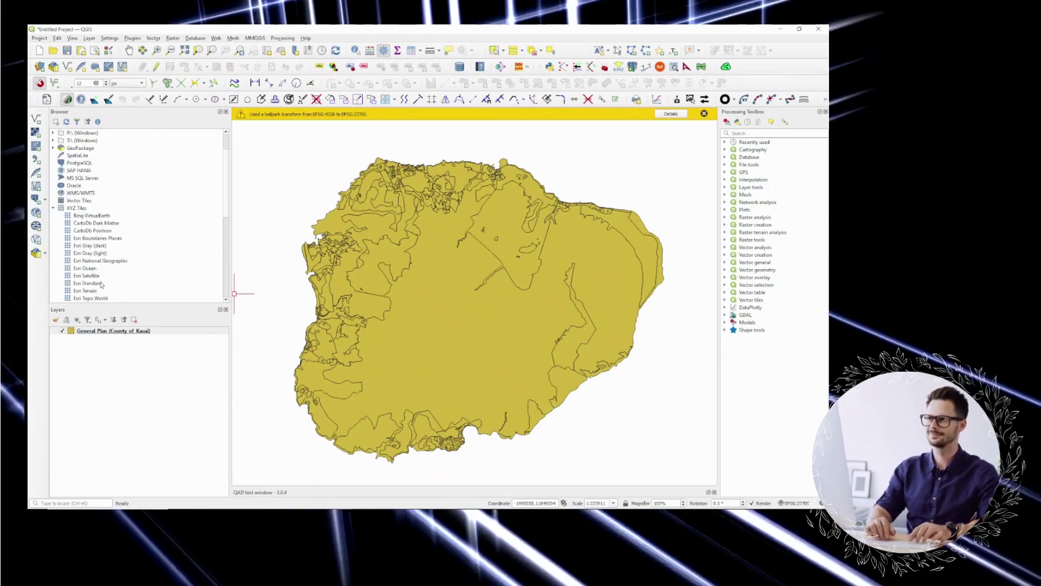
left_click(98, 275)
scroll(99, 288, "down", 2)
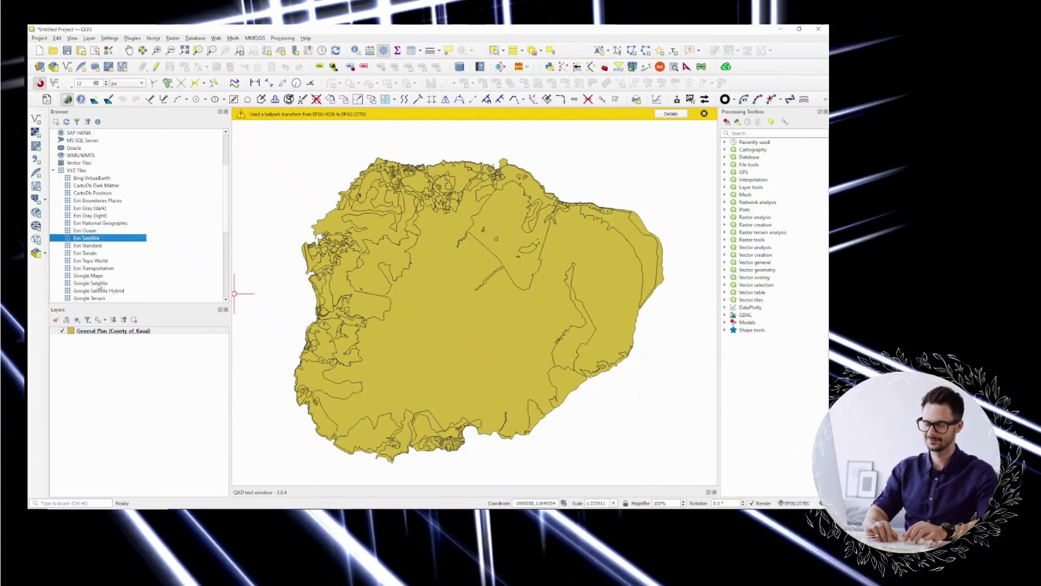
left_click(91, 284)
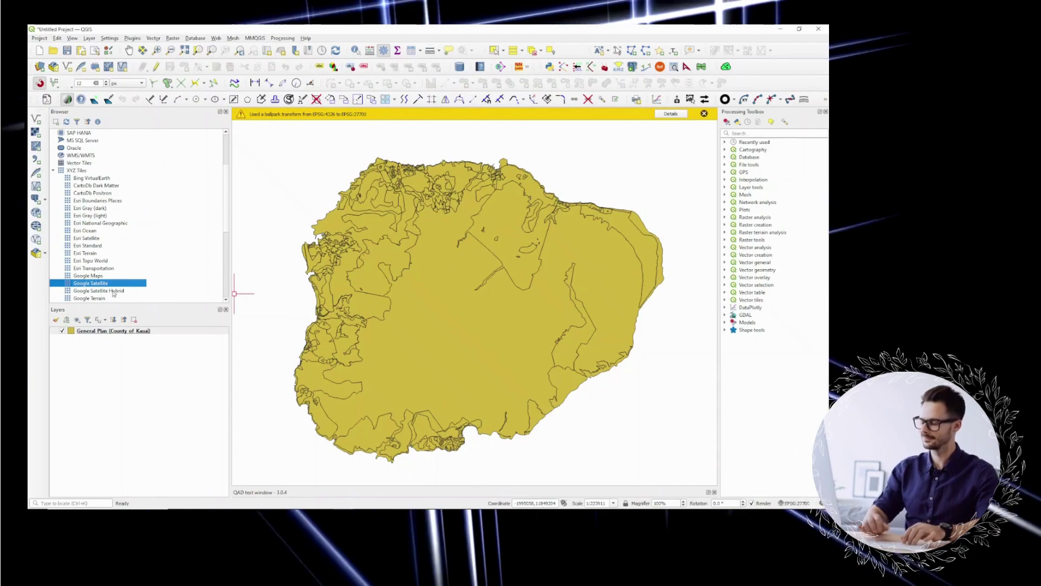
Step: Add Google Satellite, toggle its visibility off and on, and move it below General Plan
double_click(99, 285)
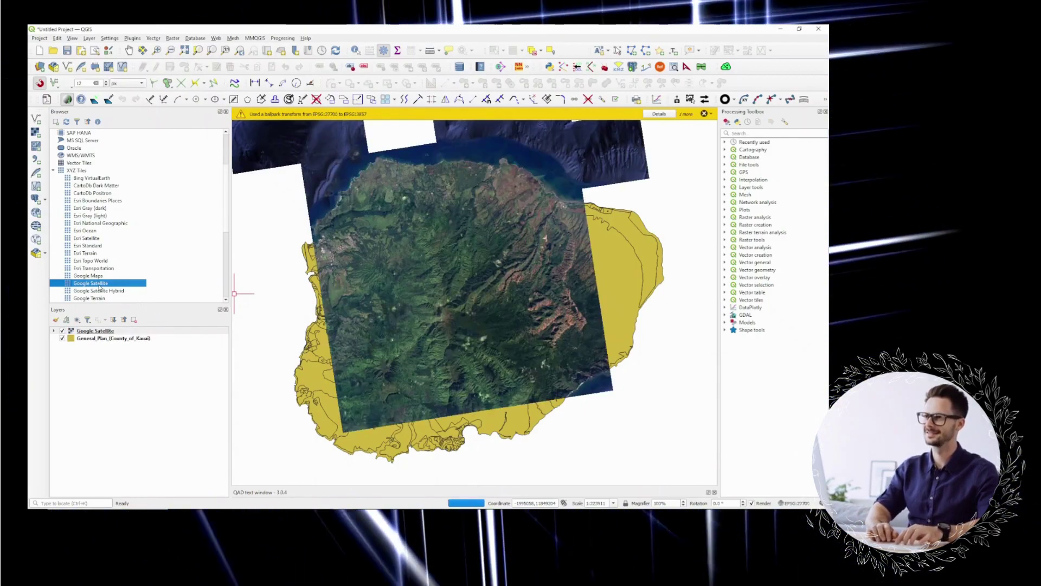
left_click(62, 331)
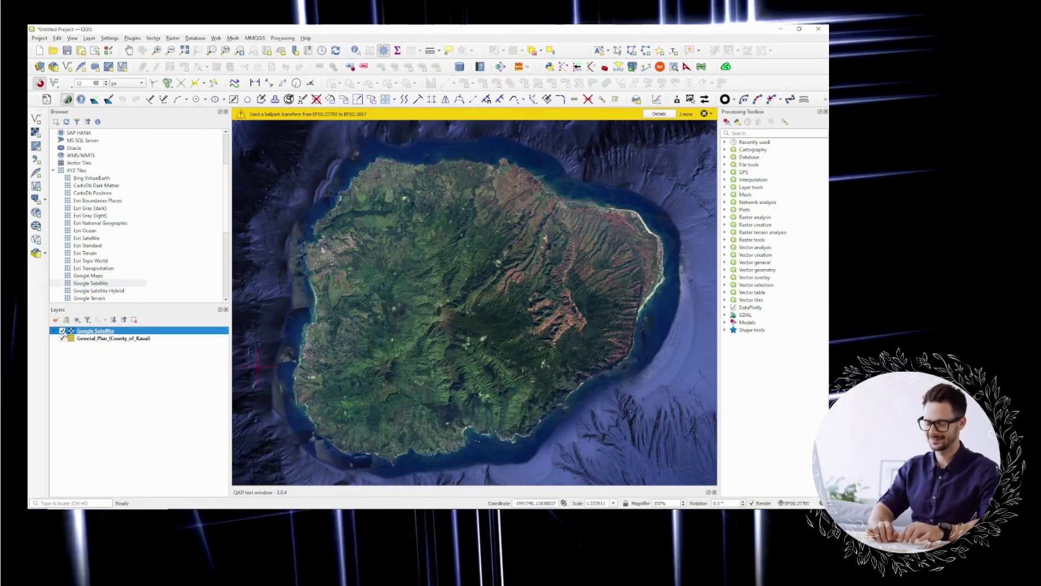
left_click(62, 331)
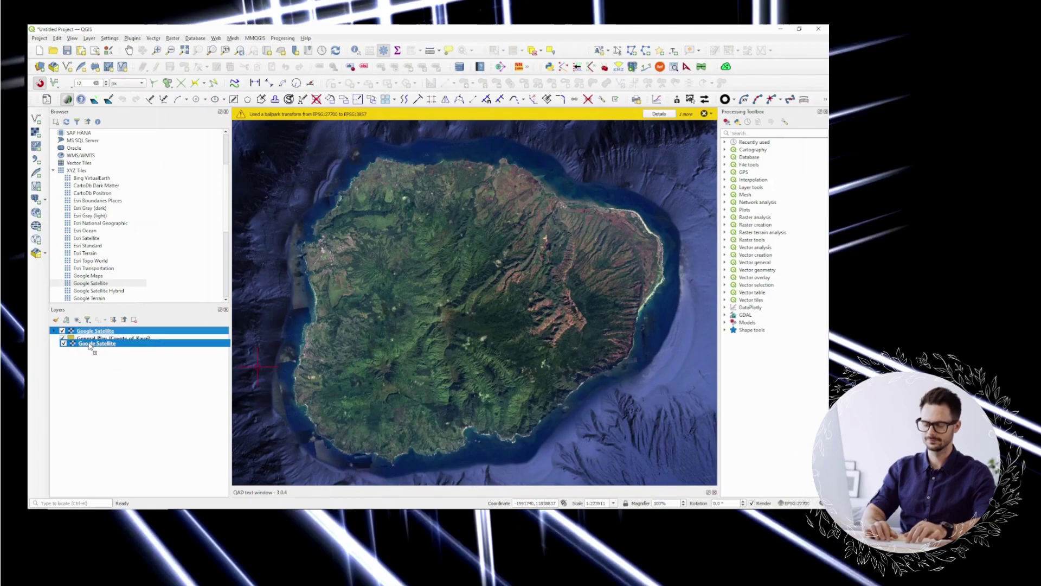
left_click_drag(128, 332, 128, 345)
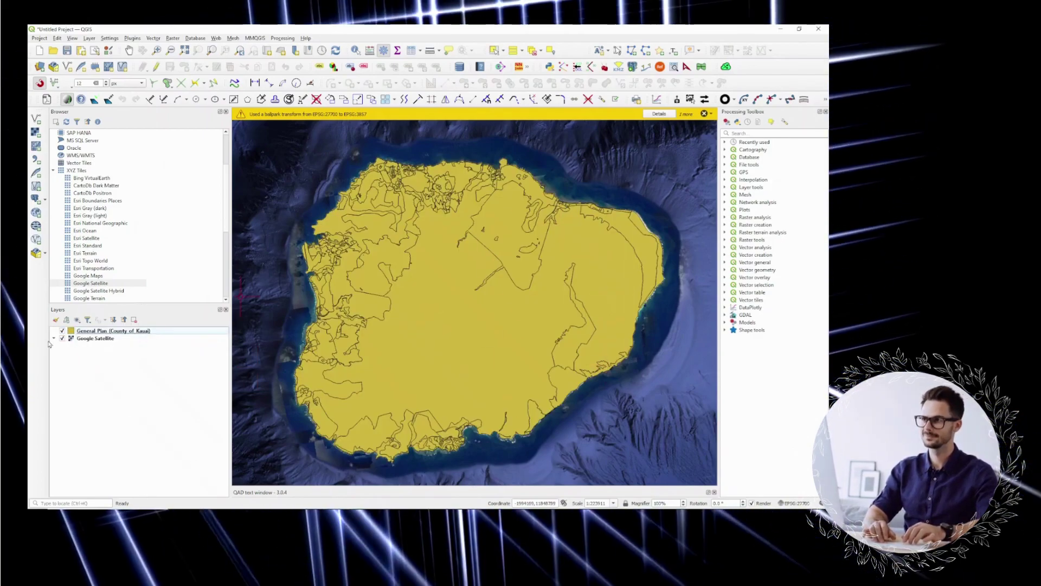
Step: Style the General Plan layer as Categorized by plan code, with distinct category colours
double_click(62, 331)
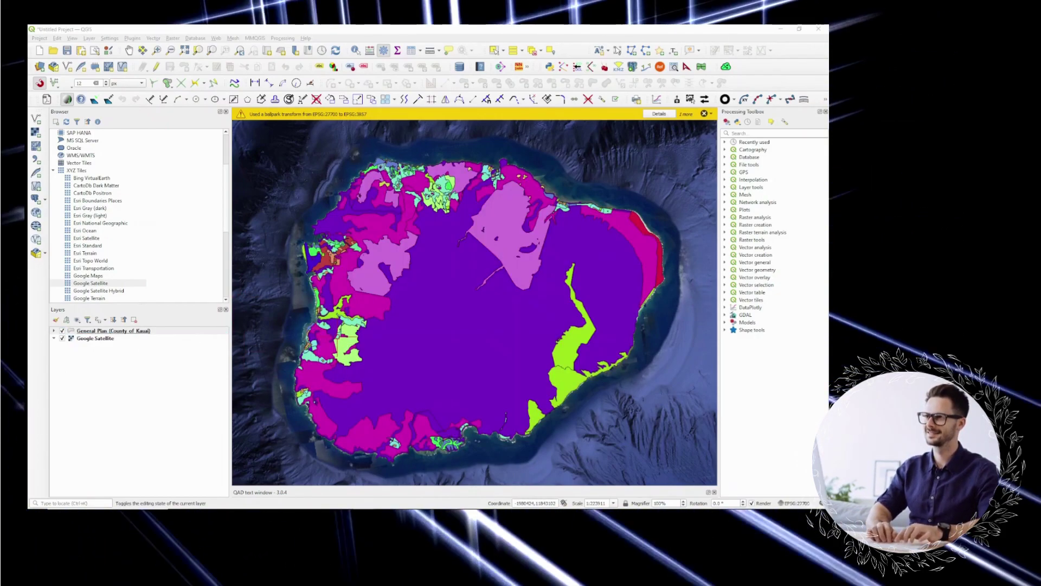
left_click(39, 38)
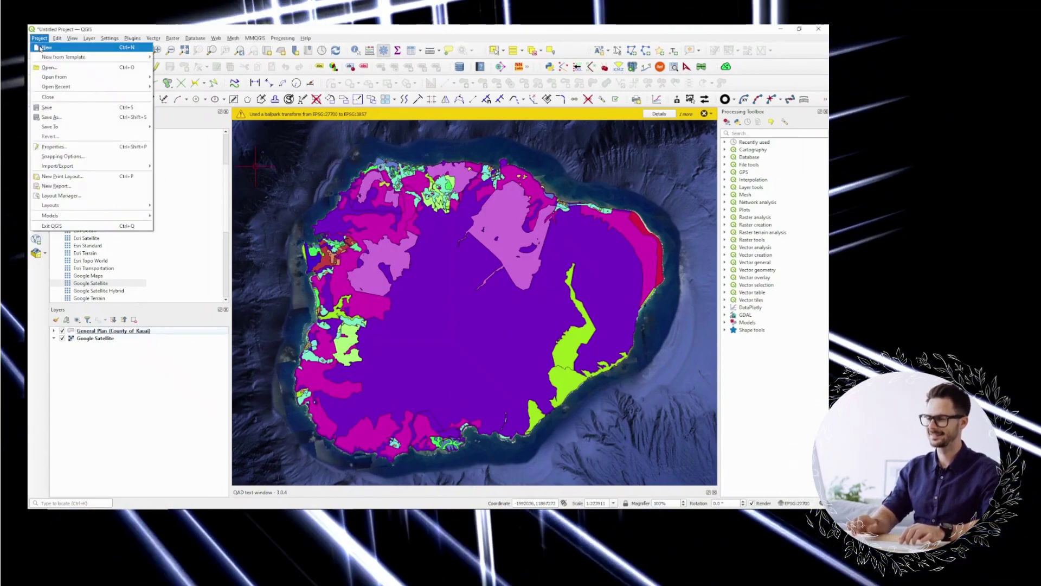
Step: Create a new print layout named 'General Plan'
left_click(63, 176)
type("Ge")
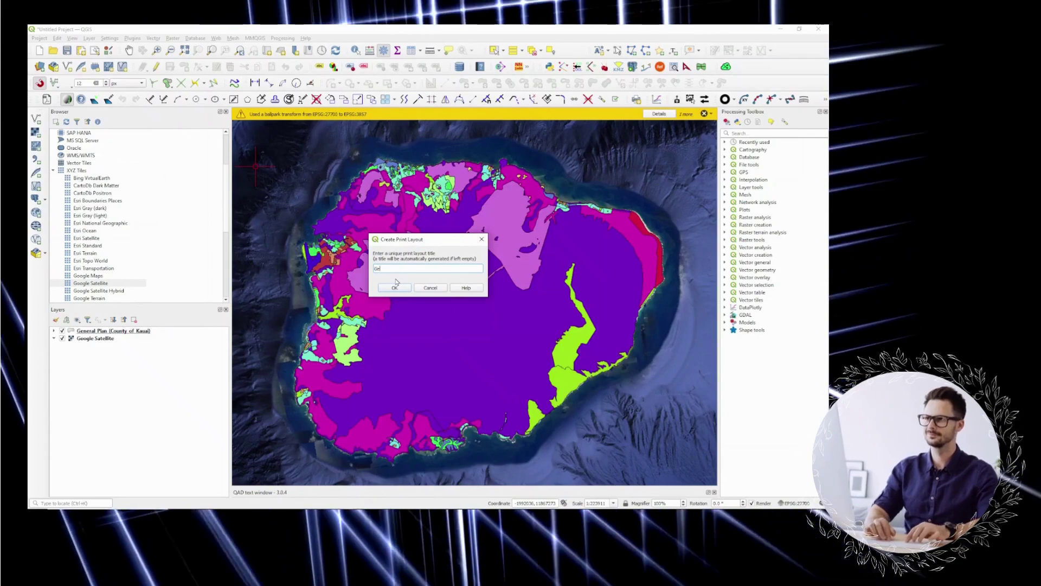
type("neral Plan")
left_click(395, 284)
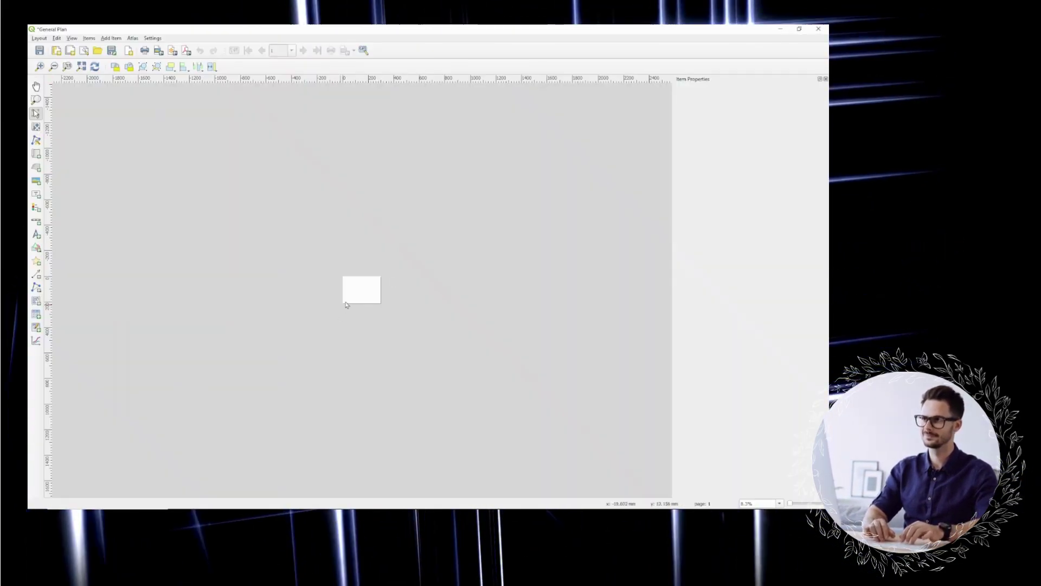
Step: Draw a map frame over the whole page and place a legend along its right edge
left_click(36, 155)
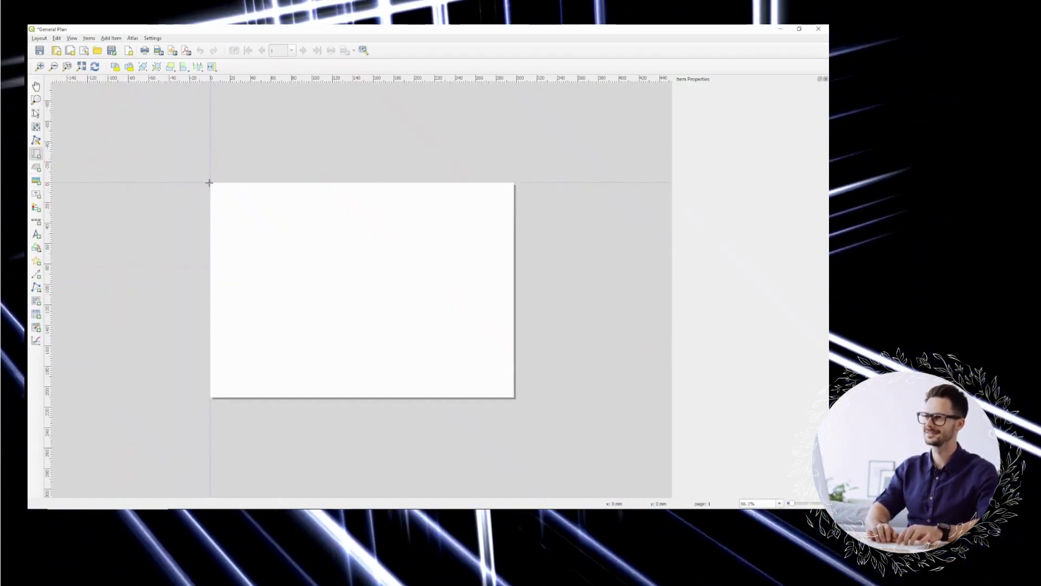
left_click_drag(299, 242, 515, 398)
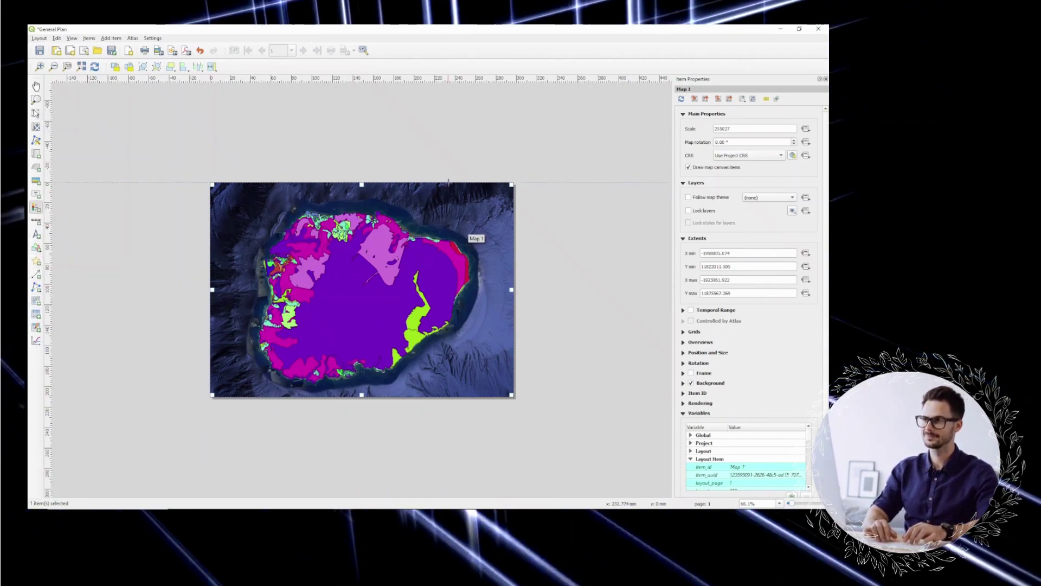
left_click_drag(448, 182, 513, 396)
left_click_drag(566, 294, 547, 287)
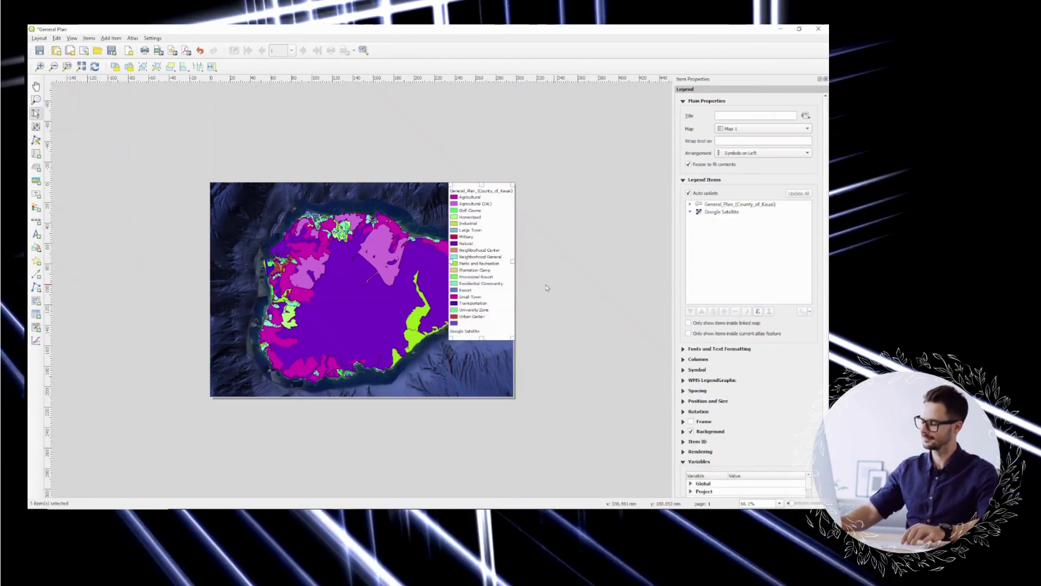
left_click(39, 66)
scroll(448, 249, "up", 2)
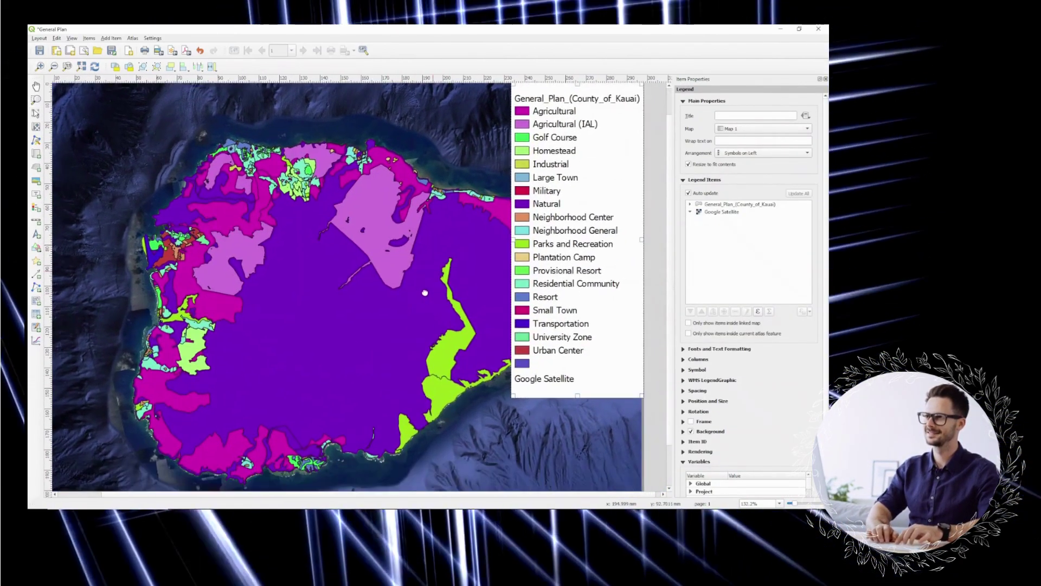
scroll(395, 343, "down", 1)
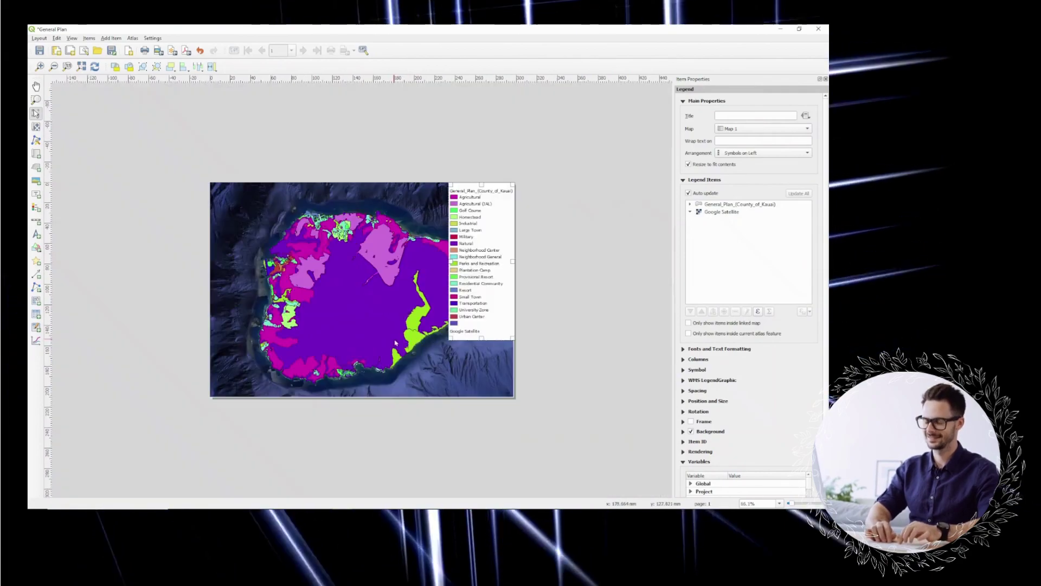
Step: Shift the island left within the map frame and zoom to fit the full page
left_click(283, 242)
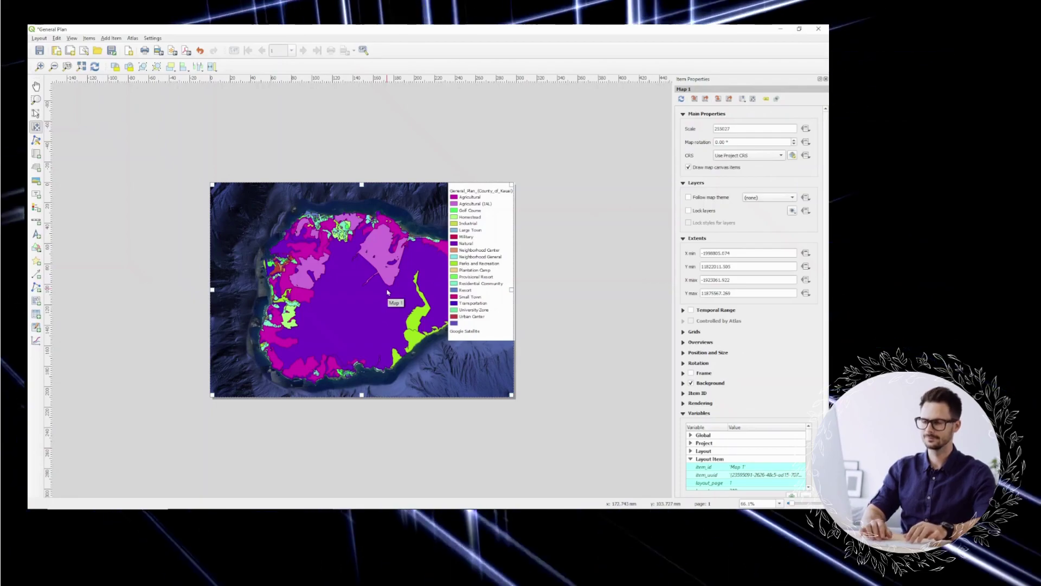
left_click_drag(387, 291, 352, 287)
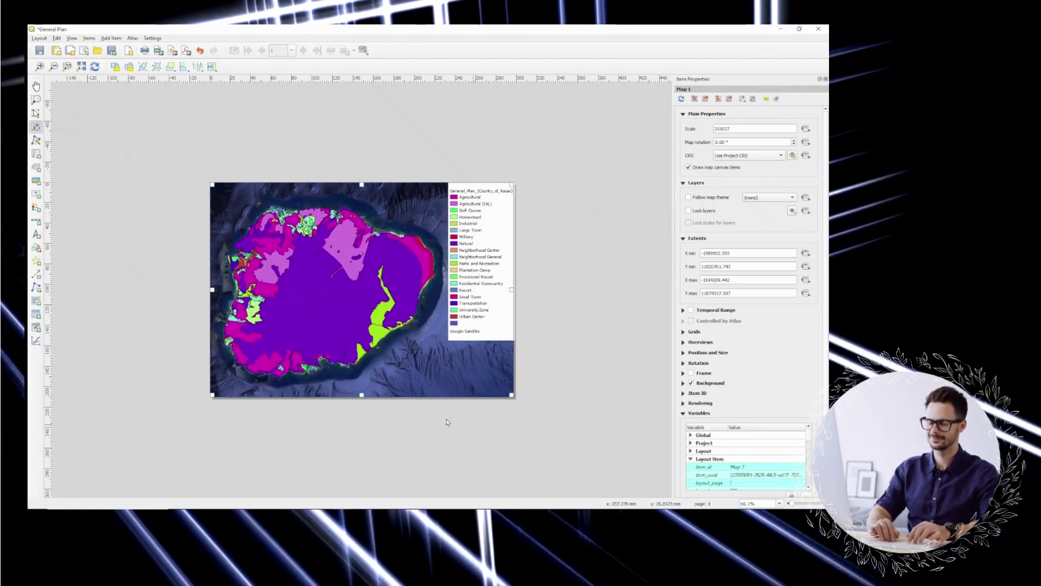
left_click(81, 67)
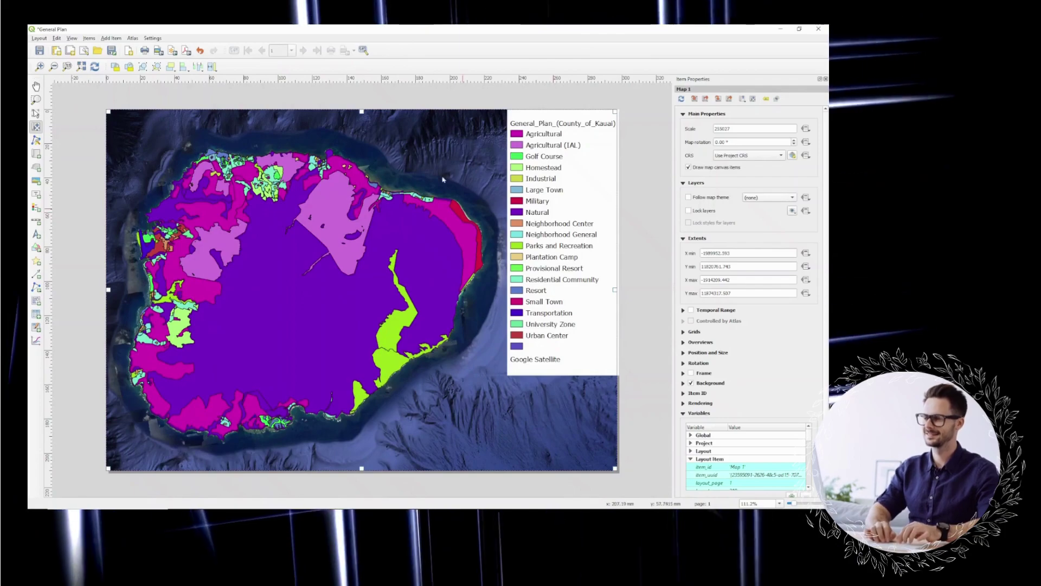
Step: Add a north arrow at the map's top-left and a 0–10 km scale bar at bottom-right
left_click(36, 234)
left_click_drag(109, 112, 152, 157)
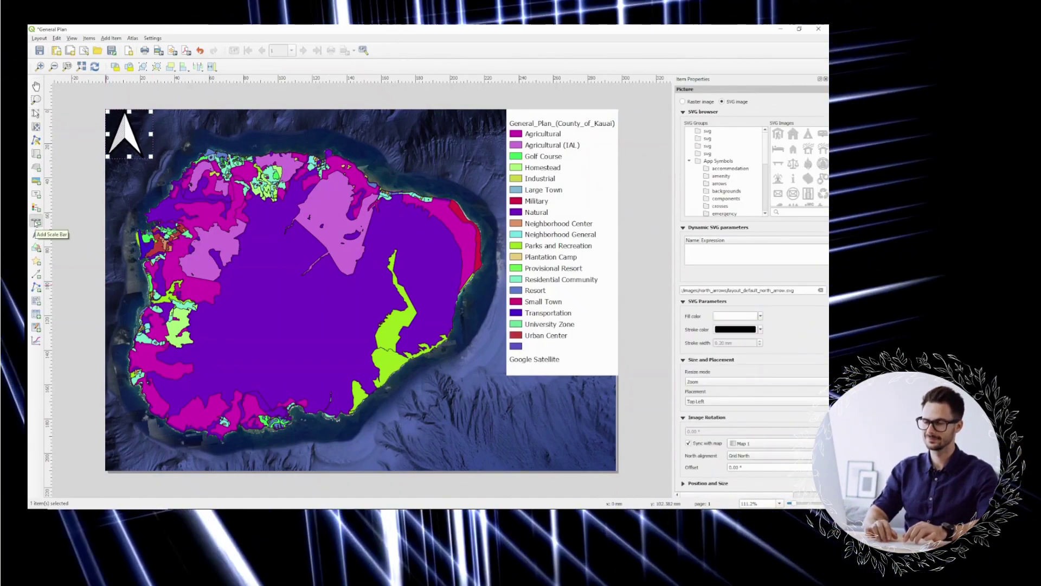
left_click(37, 222)
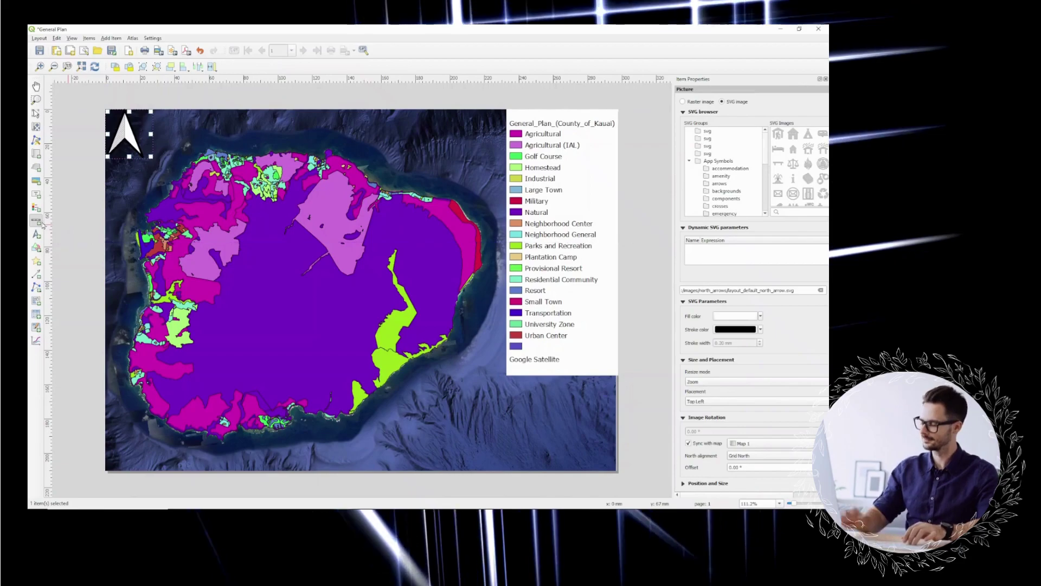
mouse_move(617, 470)
left_mouse_down()
mouse_move(458, 449)
mouse_move(451, 463)
left_mouse_up()
left_click_drag(510, 490, 600, 452)
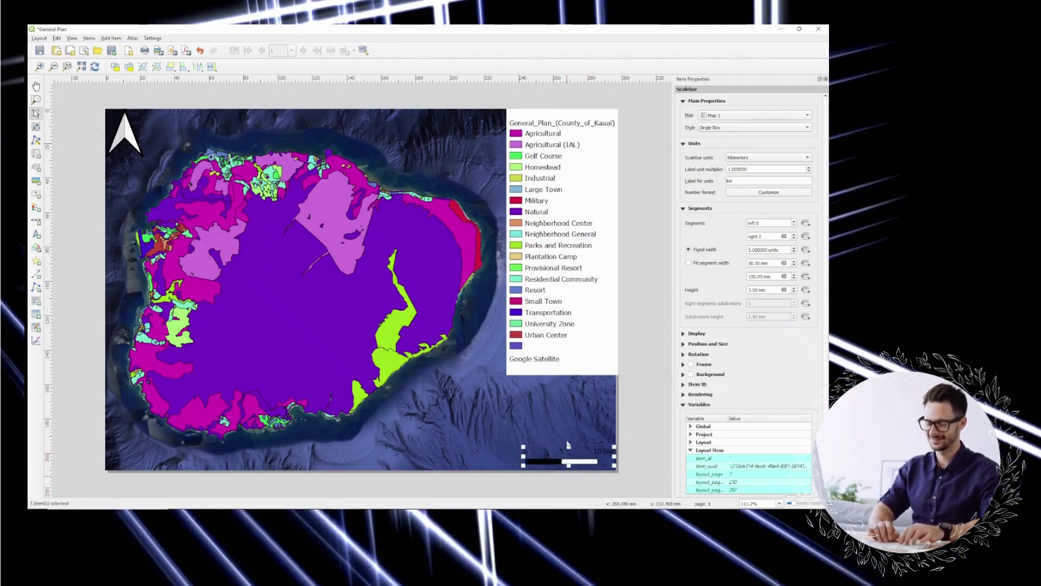
left_click(566, 491)
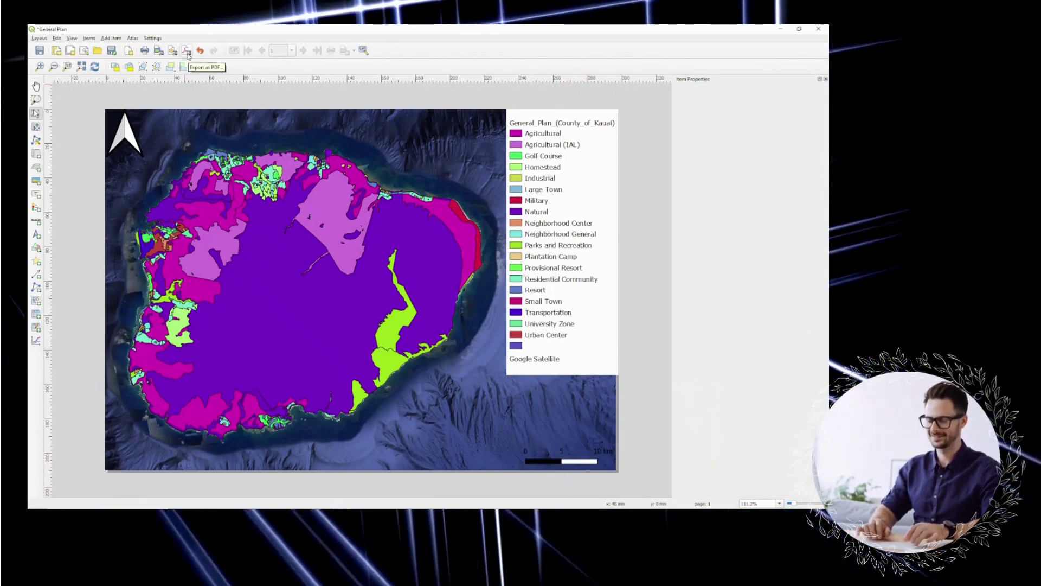
Step: Export the layout to General Plan.pdf, dismissing the WMS printing warning
left_click(186, 51)
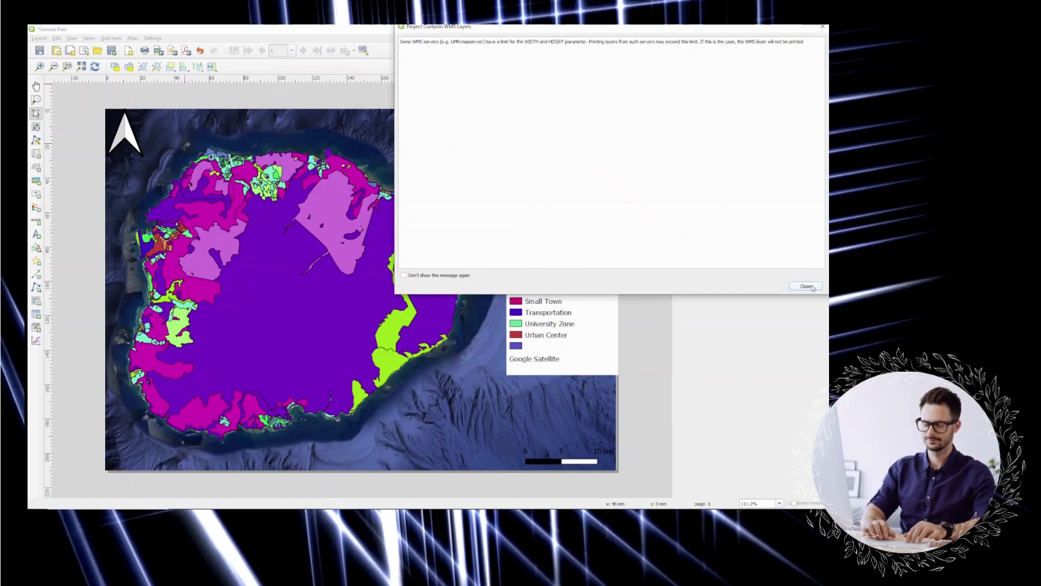
key("Return")
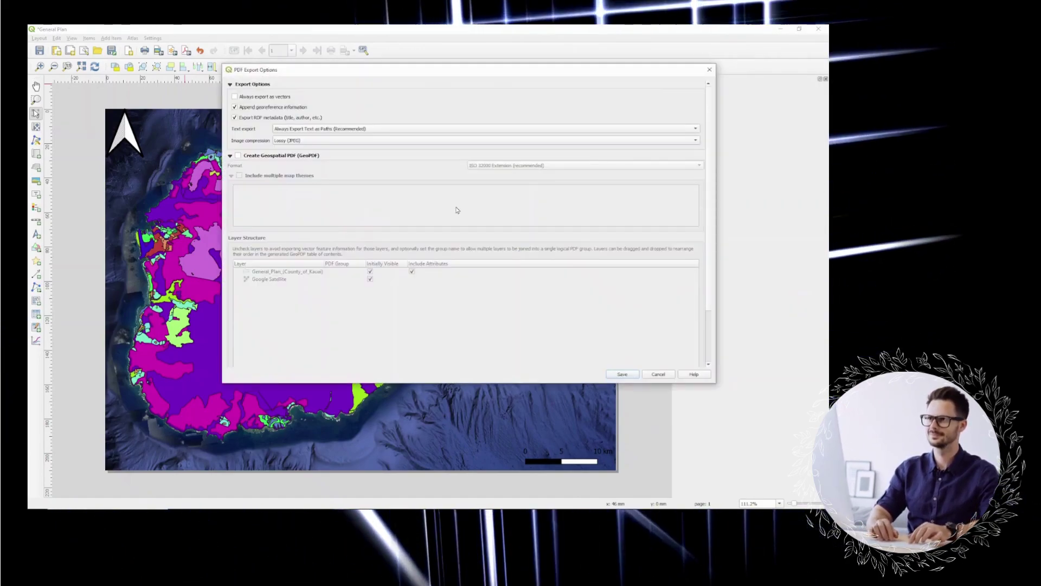
left_click(623, 375)
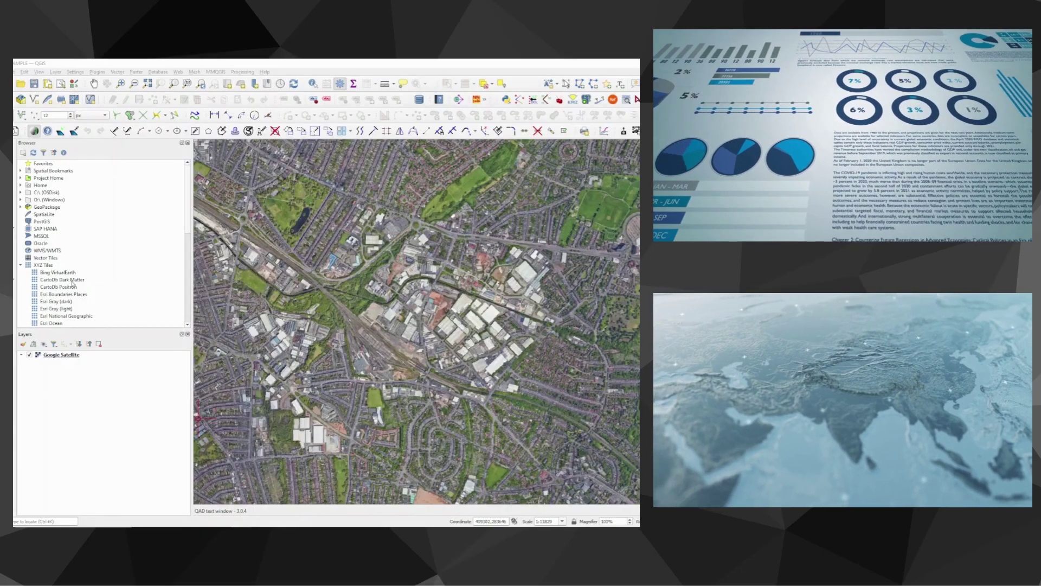
Step: Try the Esri Gray (dark), Esri Gray (light) and Google Maps basemaps
left_click(65, 301)
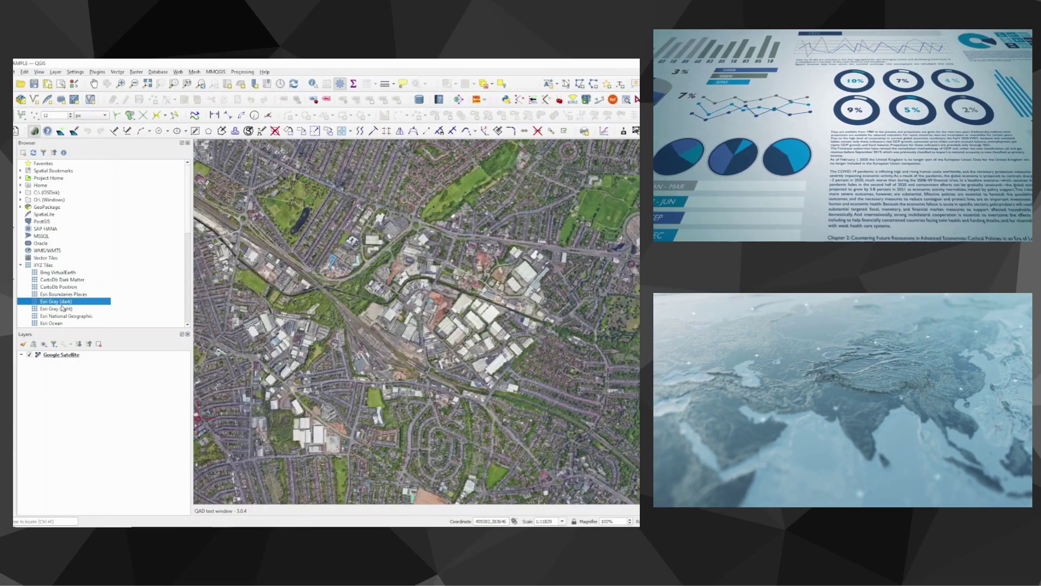
double_click(67, 301)
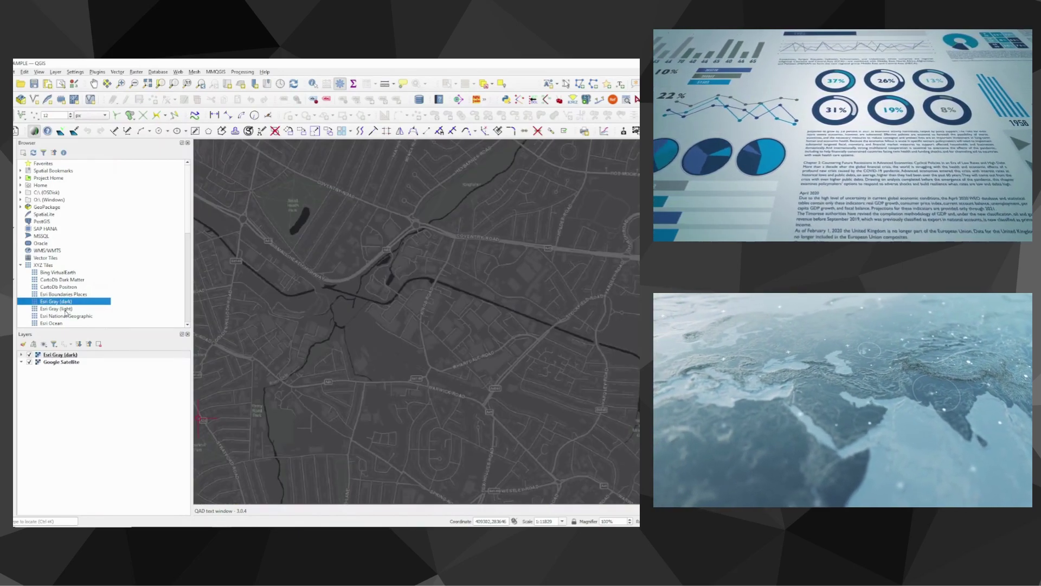
double_click(65, 309)
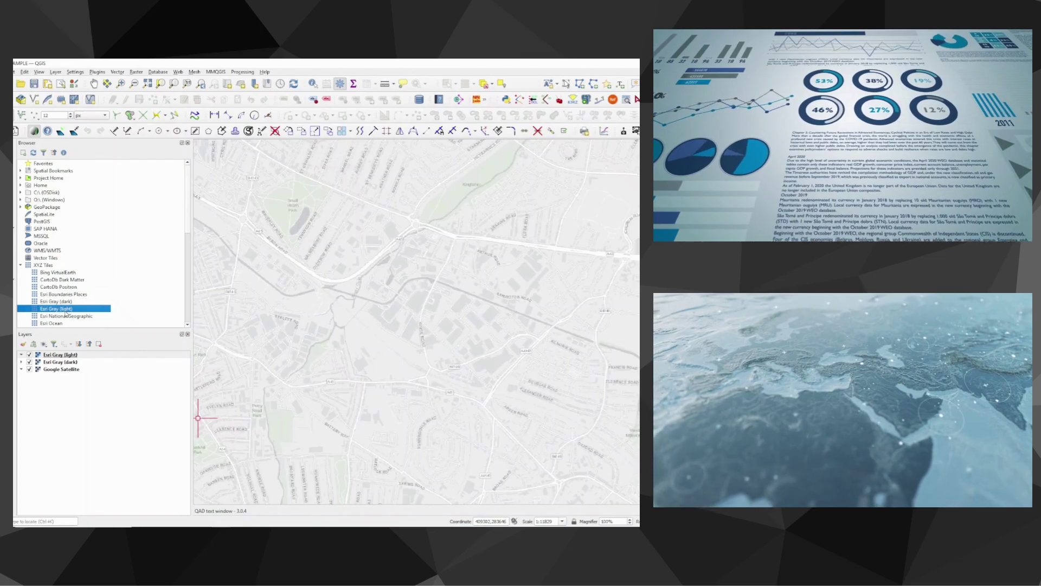
scroll(65, 314, "down", 3)
left_click(66, 294)
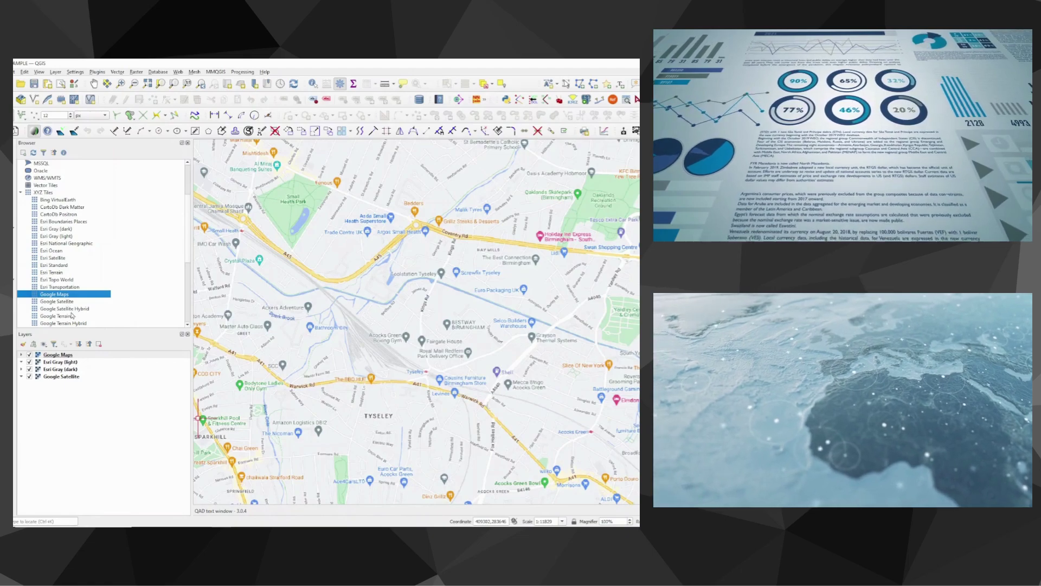
Step: Add Google Terrain Hybrid, then finish with Esri Gray (dark) above Google Satellite
scroll(72, 316, "down", 2)
left_click(72, 295)
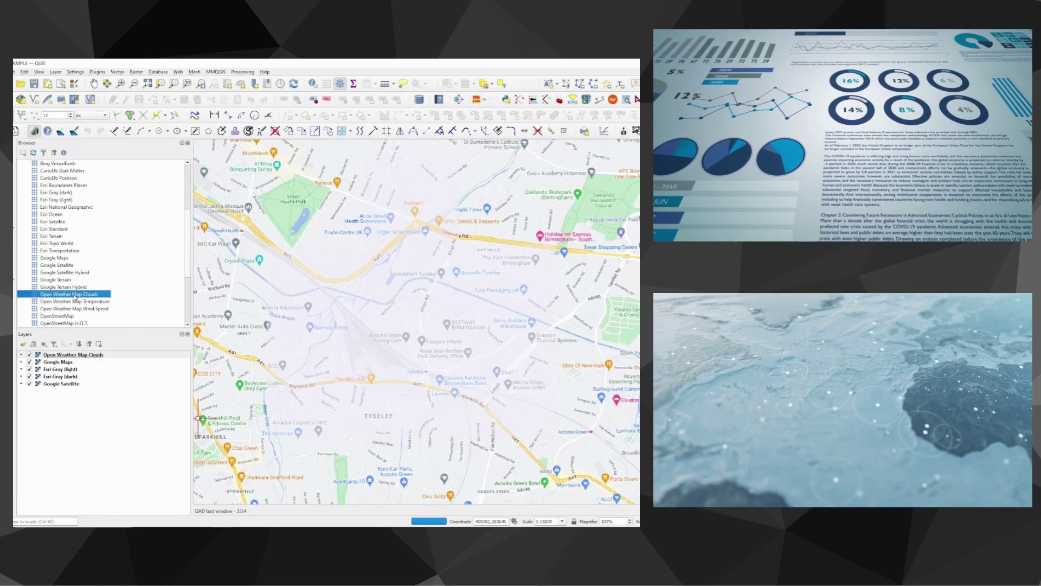
key("Up")
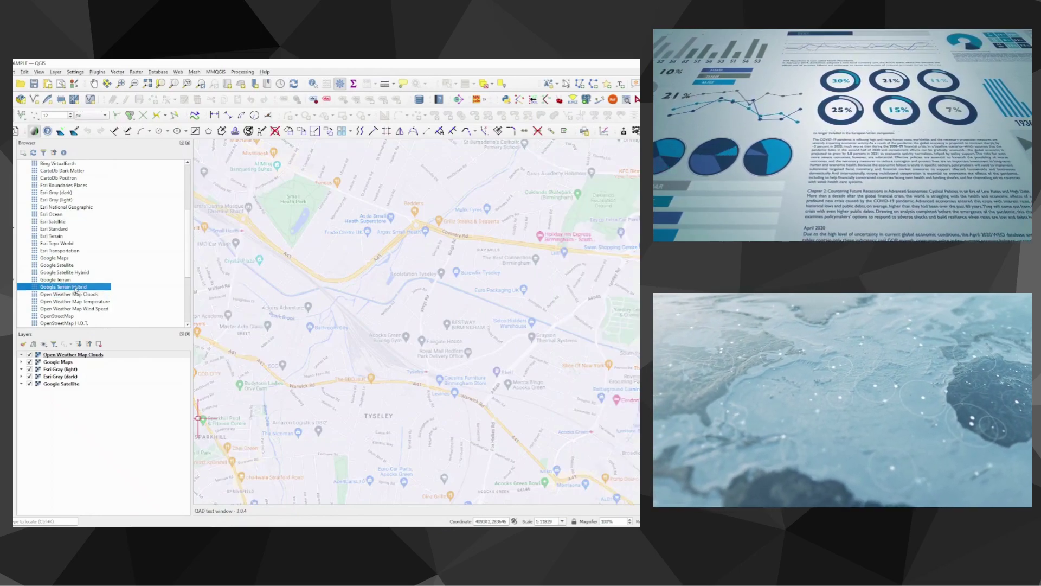
key("Return")
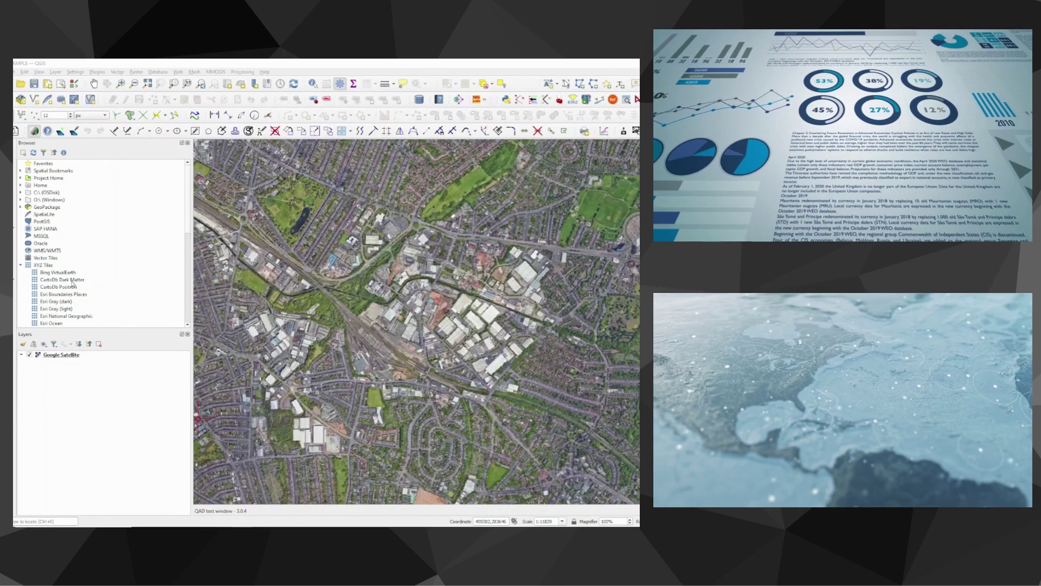
left_click(67, 301)
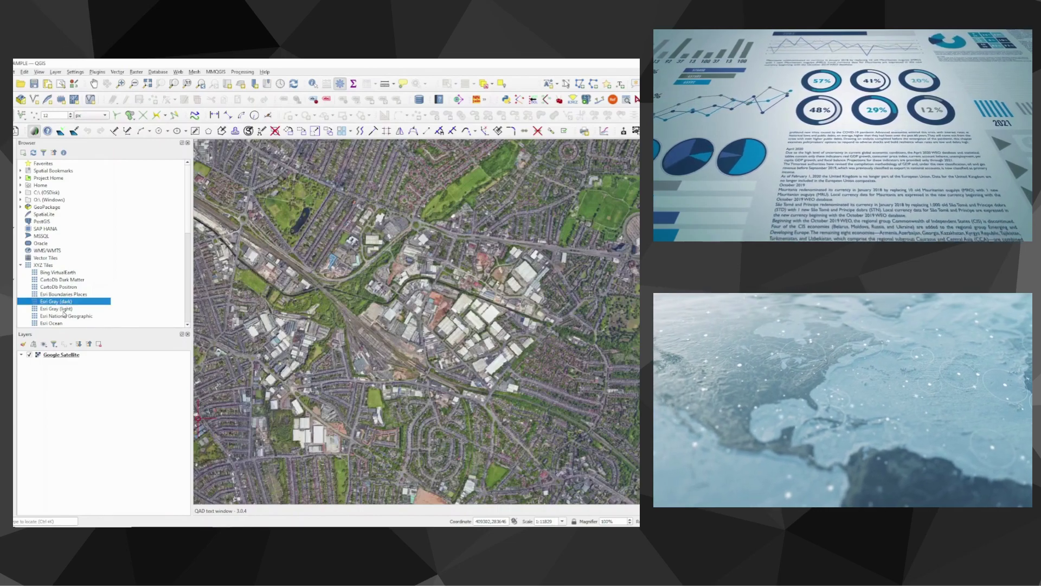
double_click(67, 303)
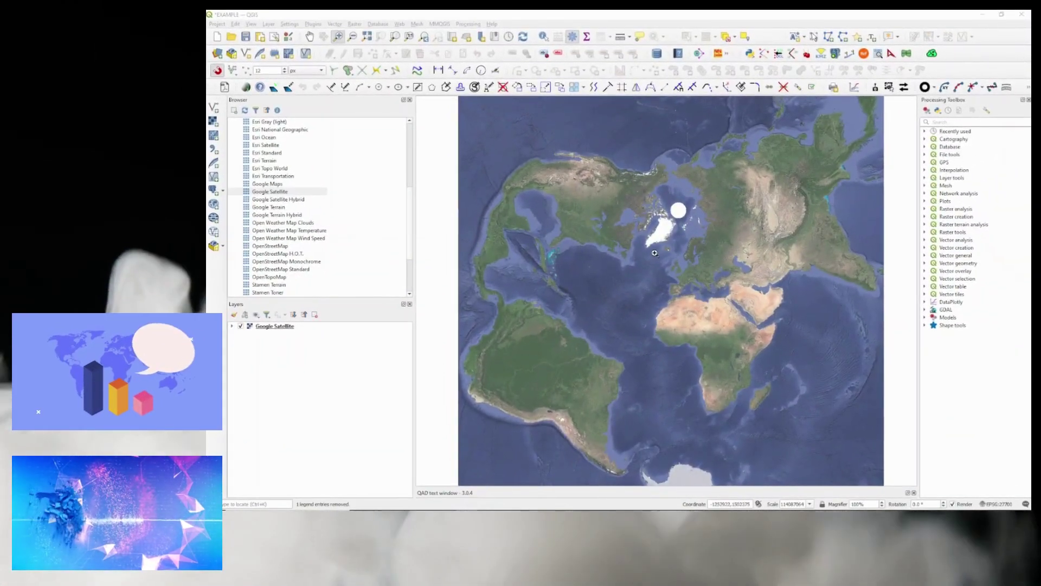
Step: Load september_prec_wind_temp.grb into QGIS, adding all its layers as one group over Google Satellite
key("alt+Tab")
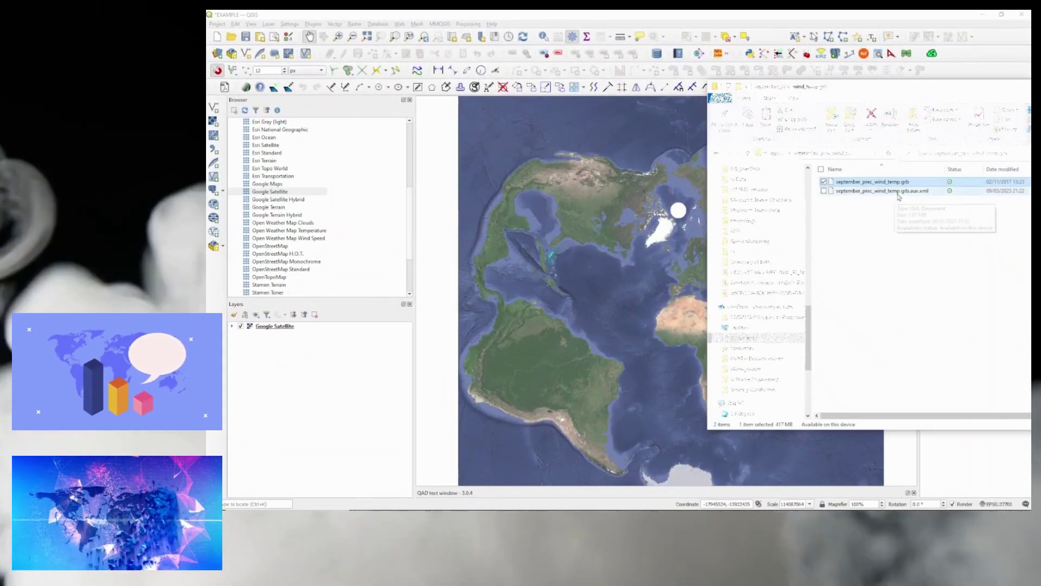
left_click_drag(892, 184, 301, 359)
left_click_drag(200, 387, 200, 387)
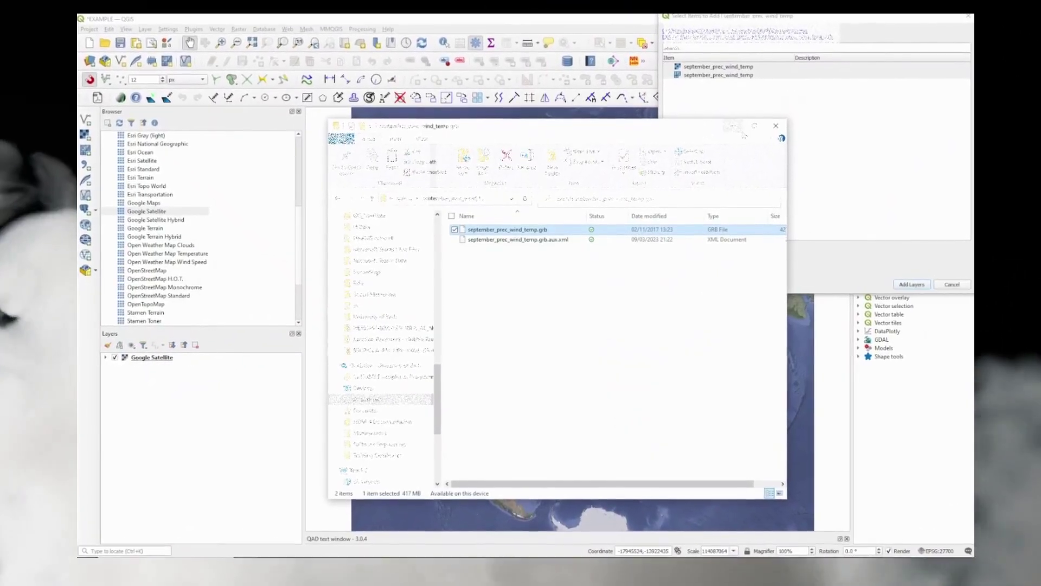
left_click(733, 126)
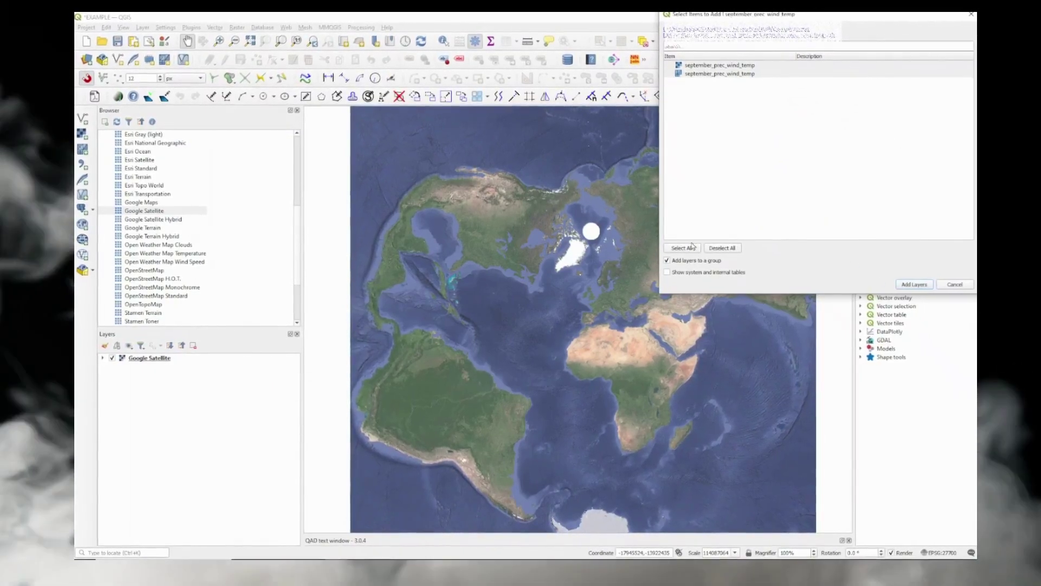
left_click(912, 284)
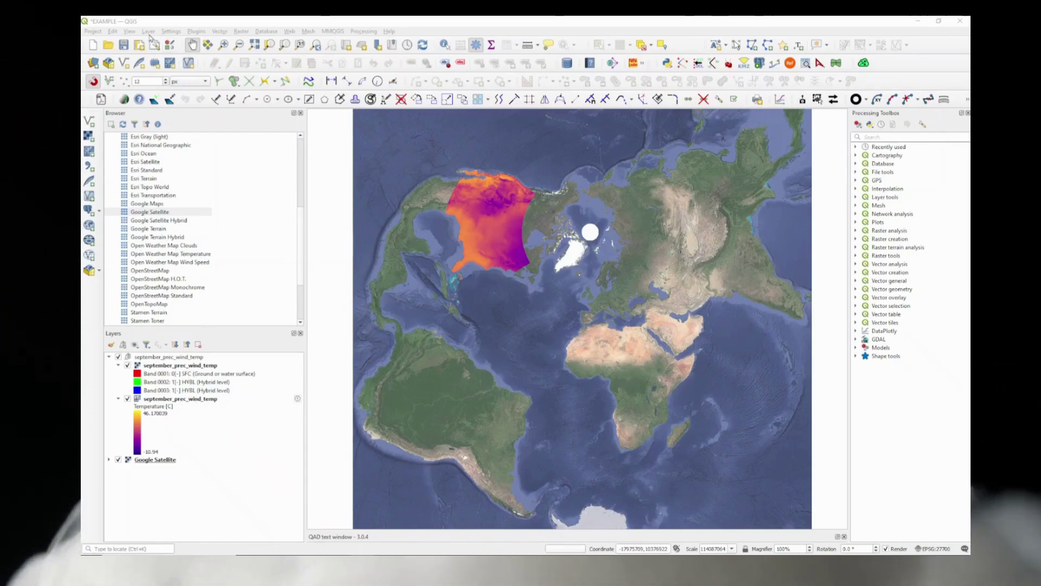
Step: Show the Temperature layer and play its September 2017 animation in the Temporal Controller
left_click(130, 31)
mouse_move(261, 292)
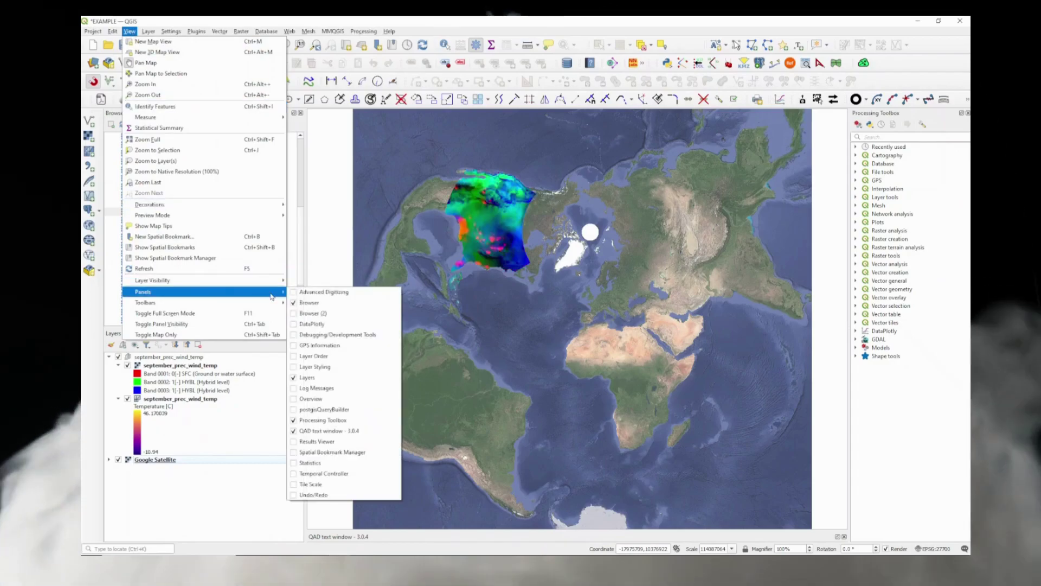
left_click(314, 474)
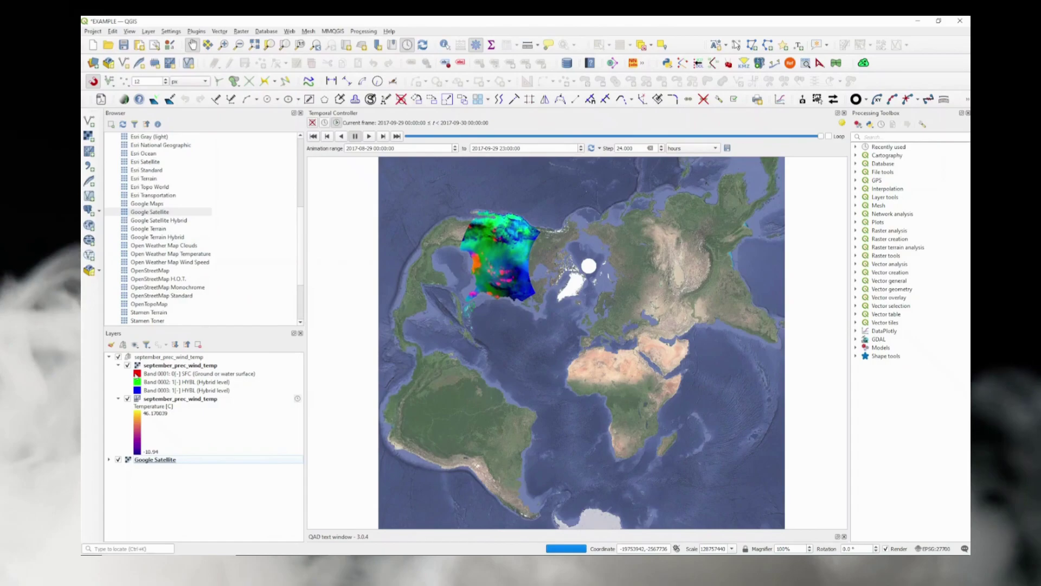
left_click(190, 398)
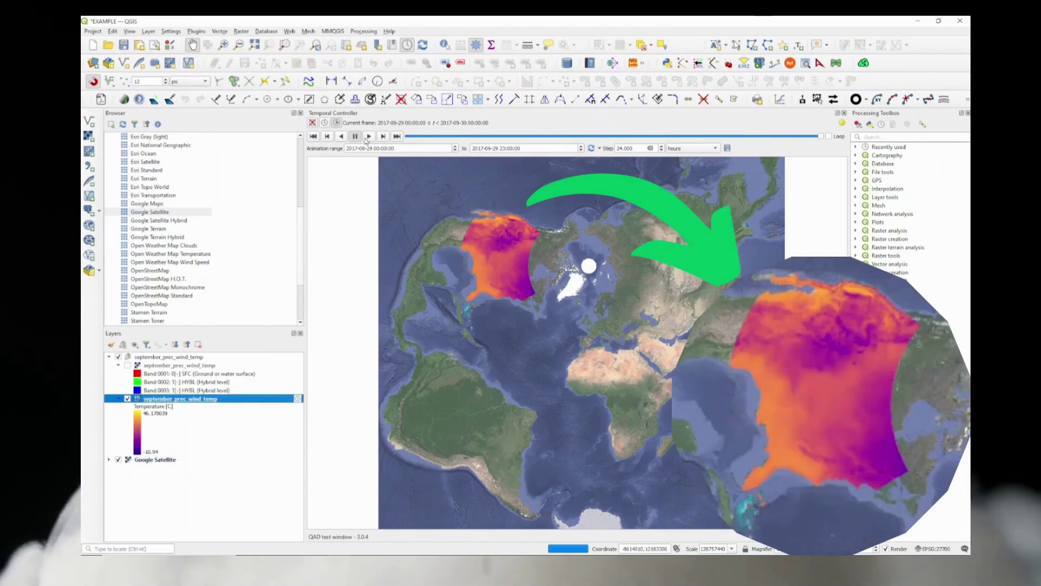
left_click(369, 136)
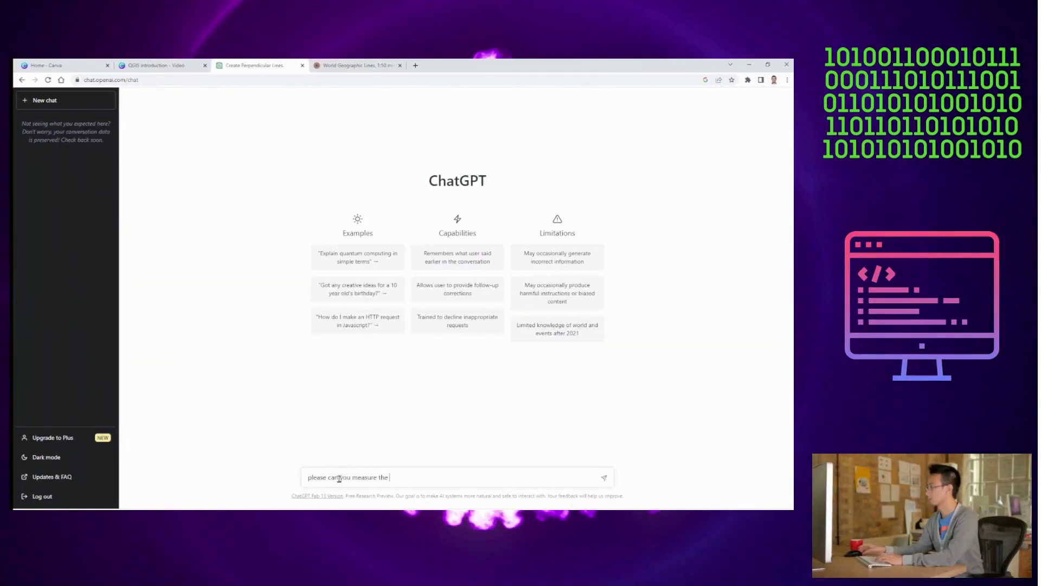
Step: Write a ChatGPT prompt asking for code to store each point's shortest distance to a line layer in a new field
type("ance bet")
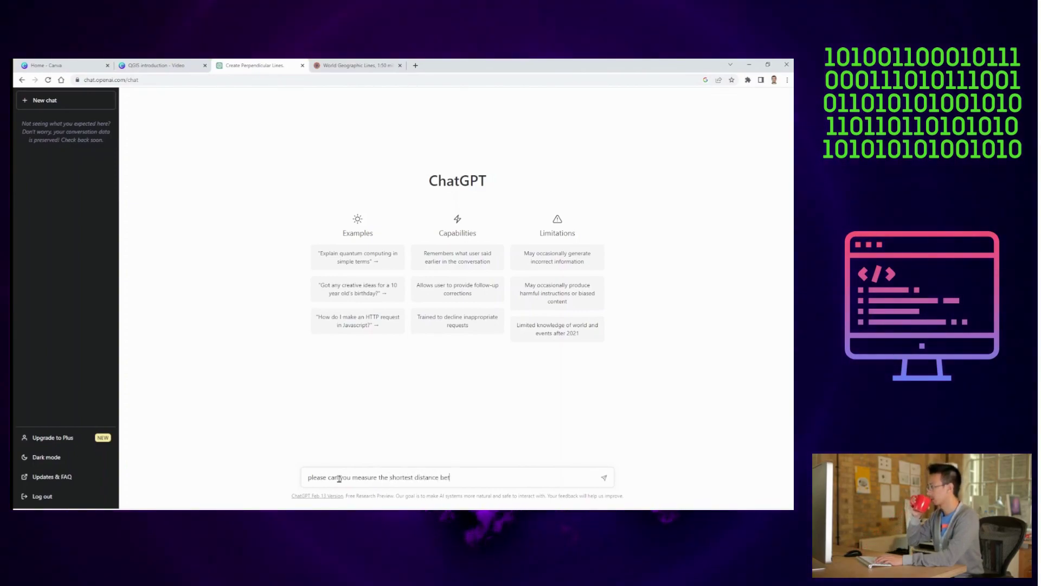
type("ween p")
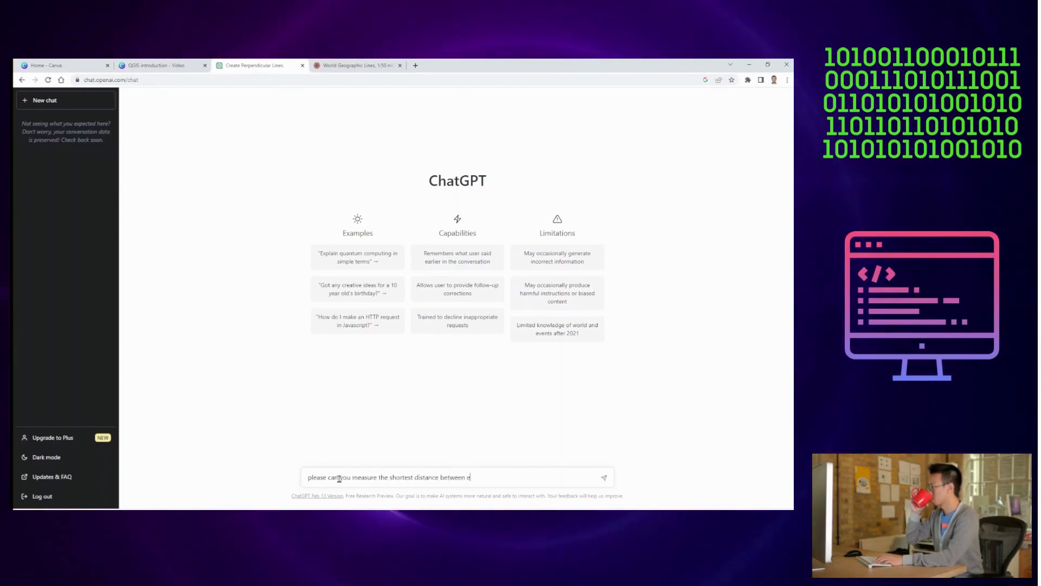
type("ach point in point layer")
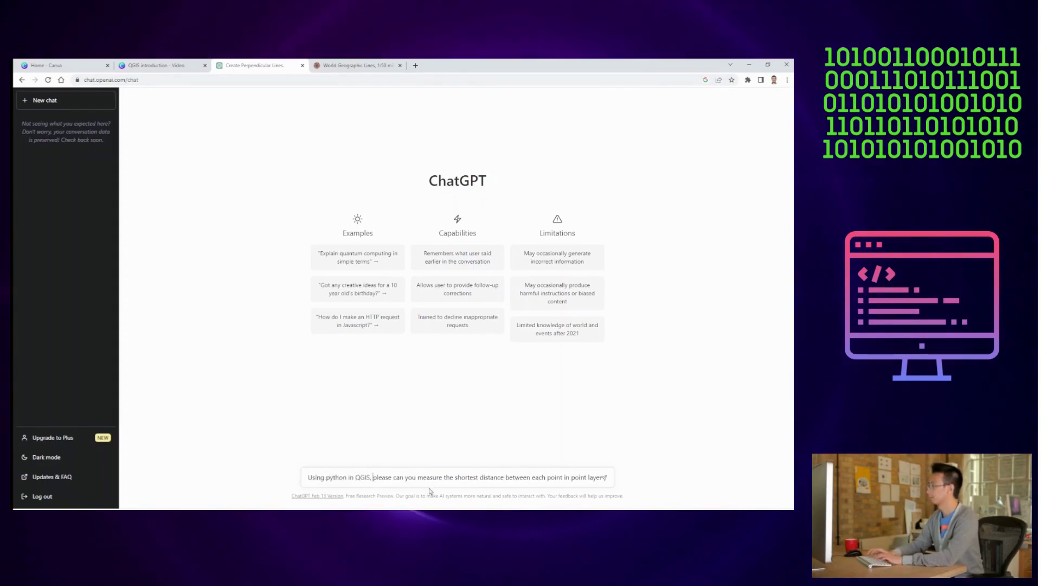
left_click(350, 480)
left_click(358, 485)
type("an")
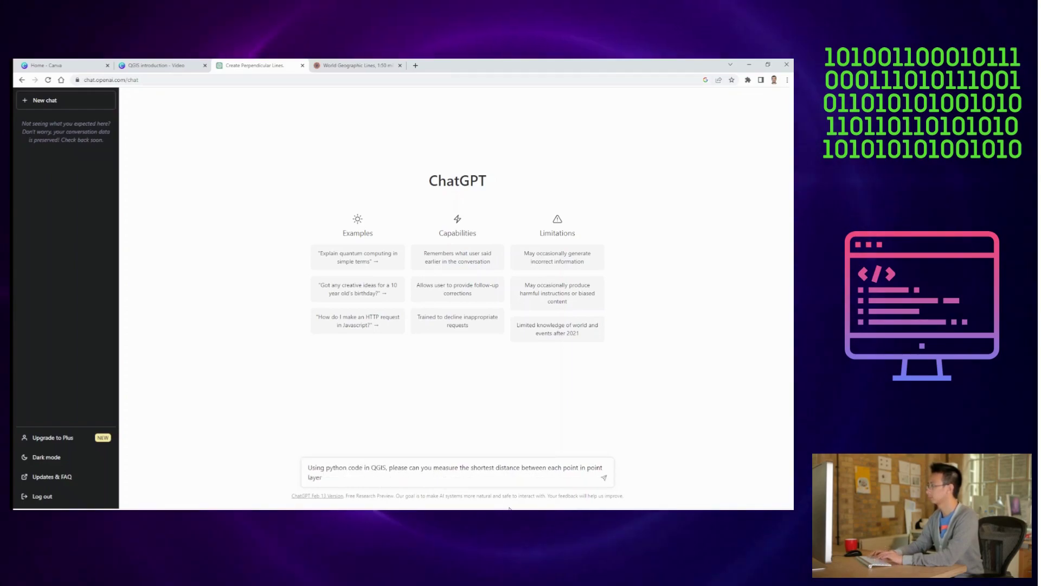
type("d a l")
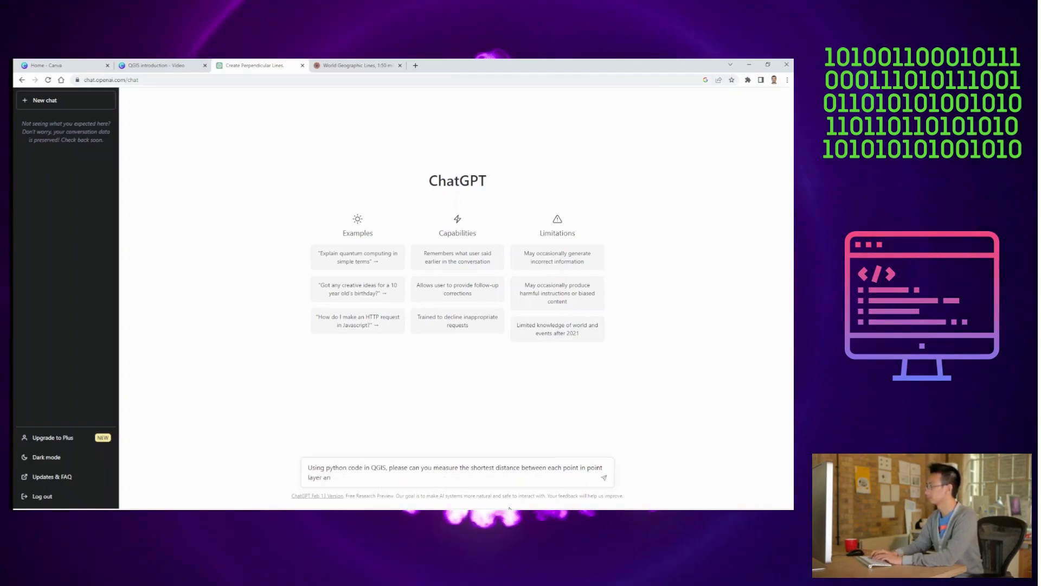
type("ine layer. Then s")
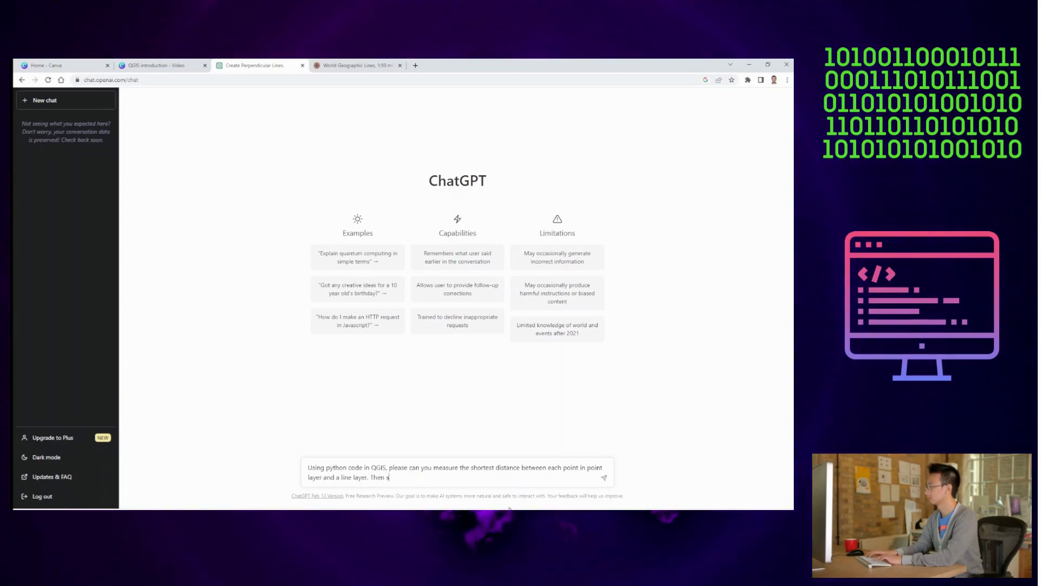
type("tore the measured distance in a new field")
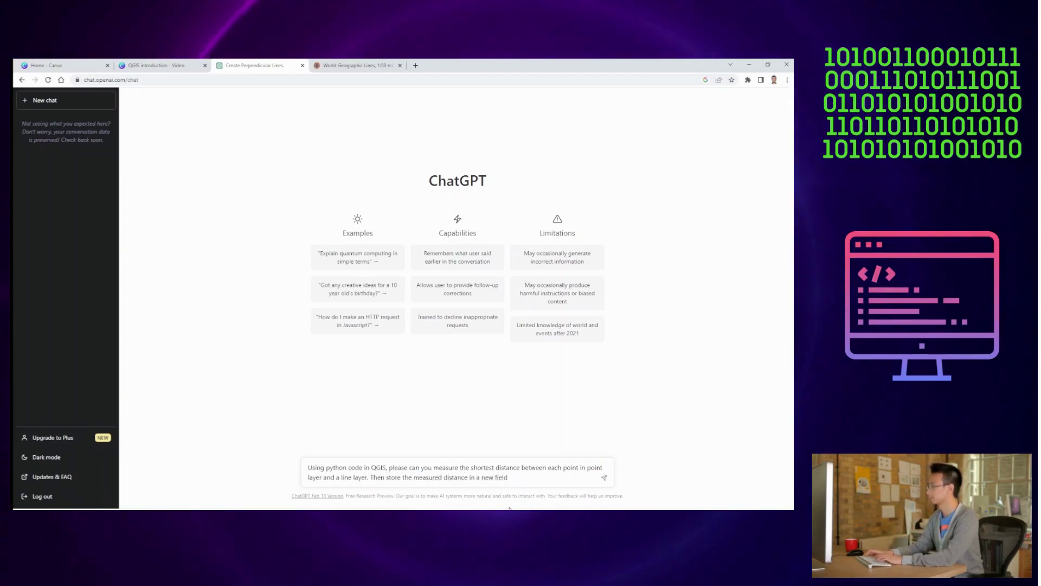
type(" \"Shdistan")
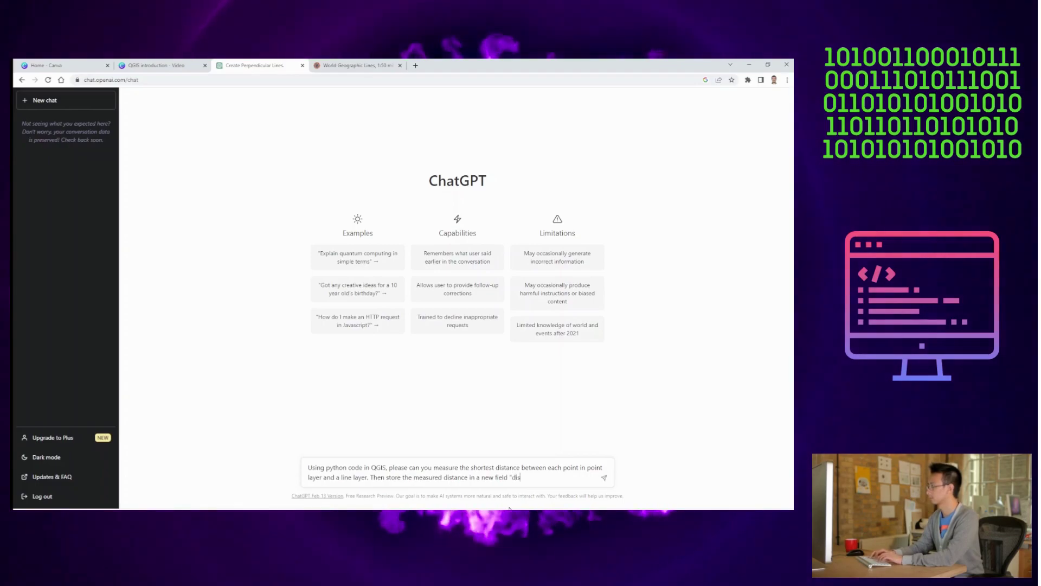
type("ce\"")
Step: Rename the requested field to Sh_dist, send the prompt, and scroll up to the returned code
left_click(513, 477)
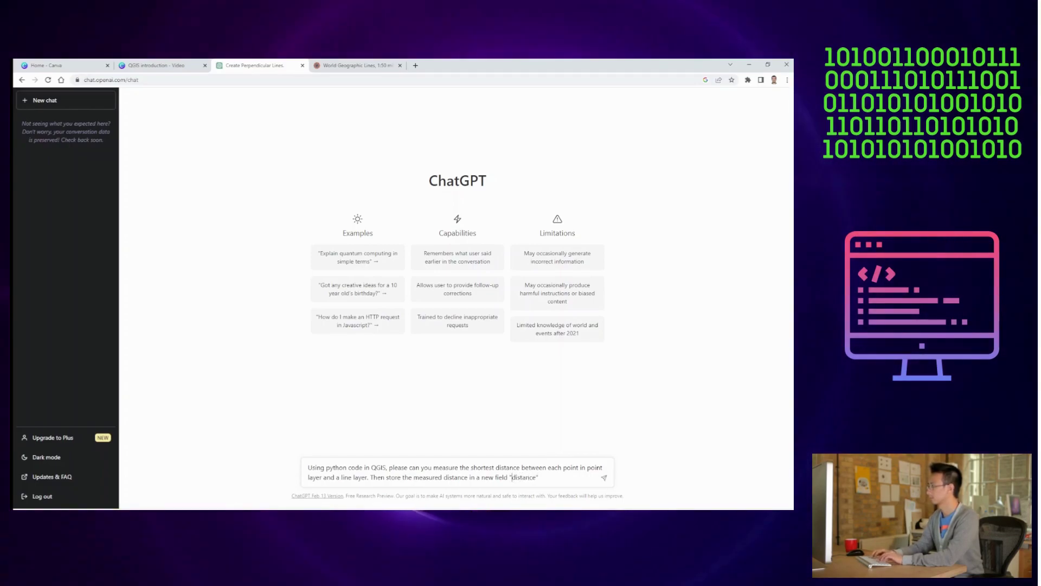
type("Sh_")
left_click_drag(531, 477, 547, 477)
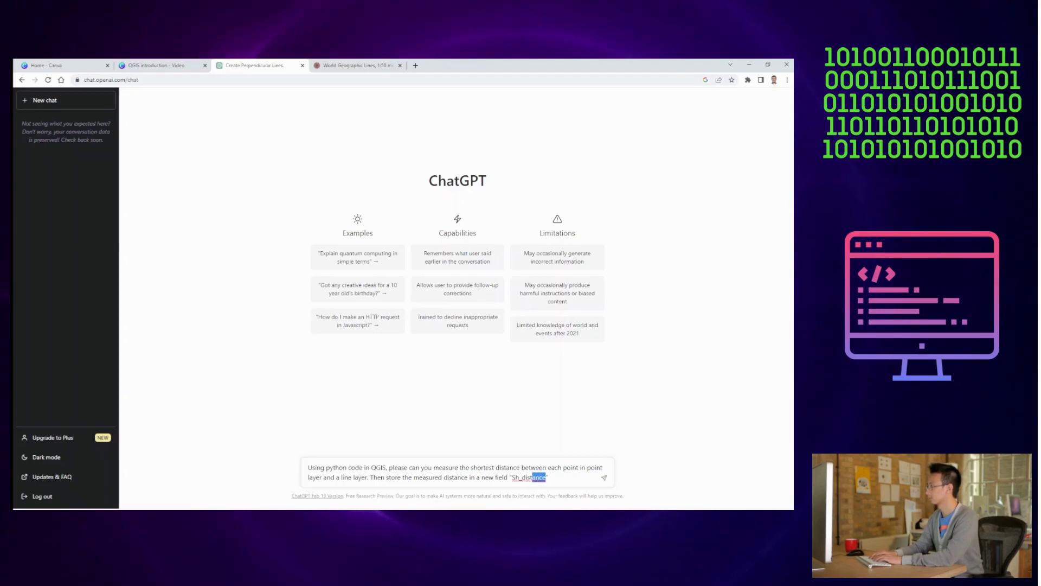
key("BackSpace")
key("Return")
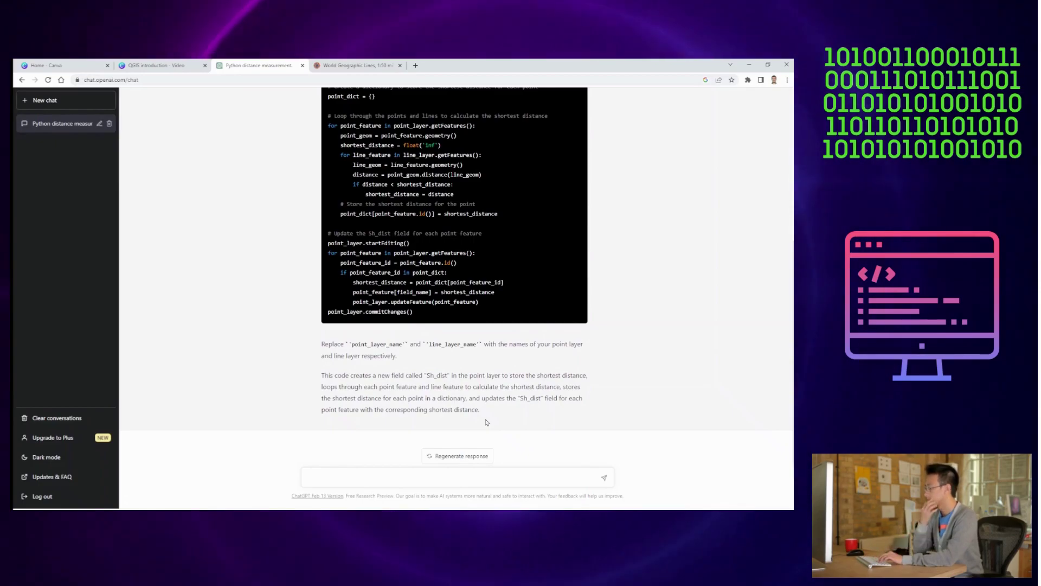
scroll(532, 266, "up", 5)
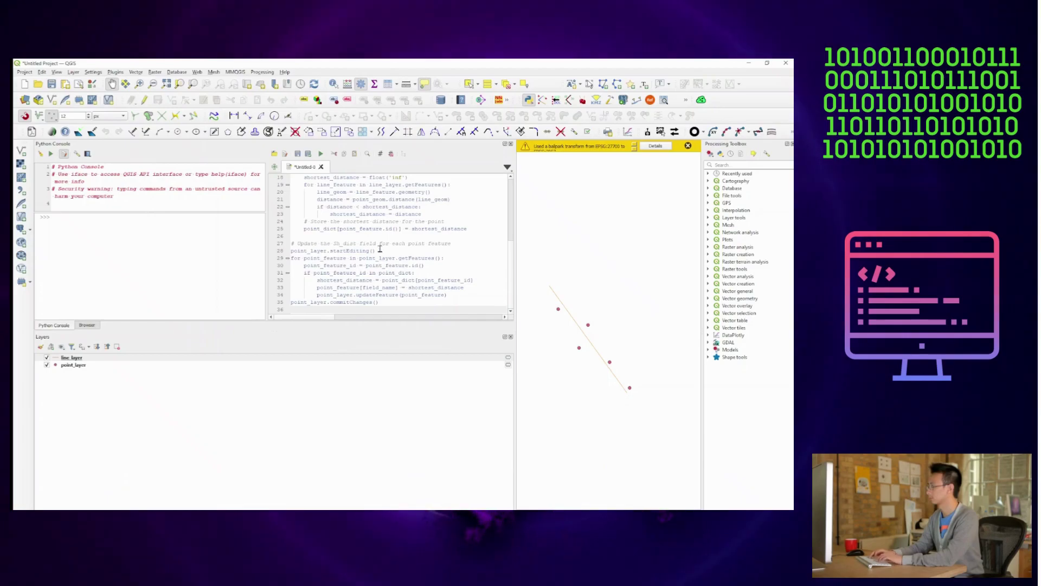
Step: Remove '_name' from both layer names so the script uses point_layer and line_layer
scroll(380, 248, "up", 6)
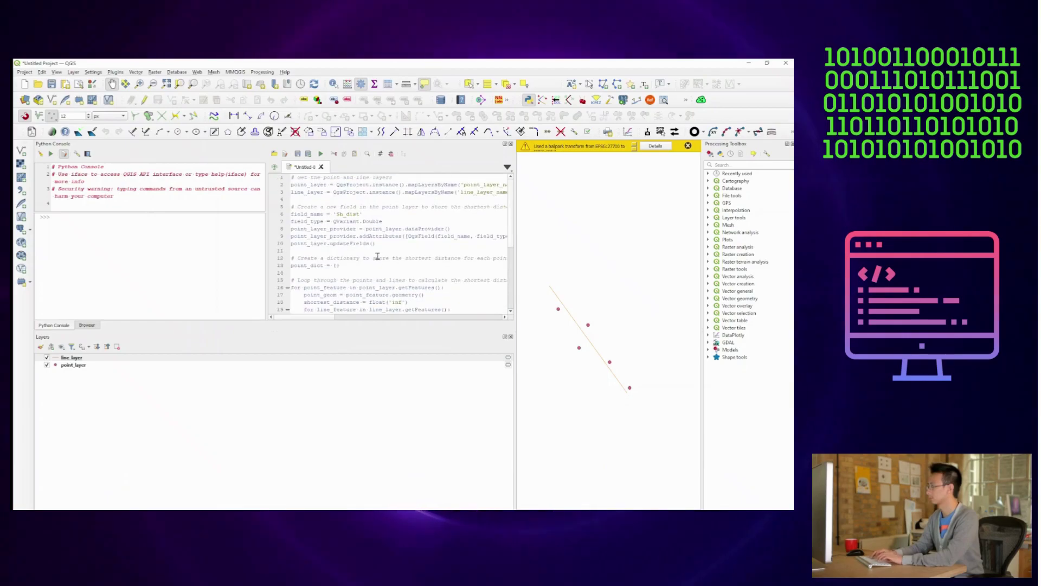
scroll(416, 296, "right", 4)
left_click(361, 185)
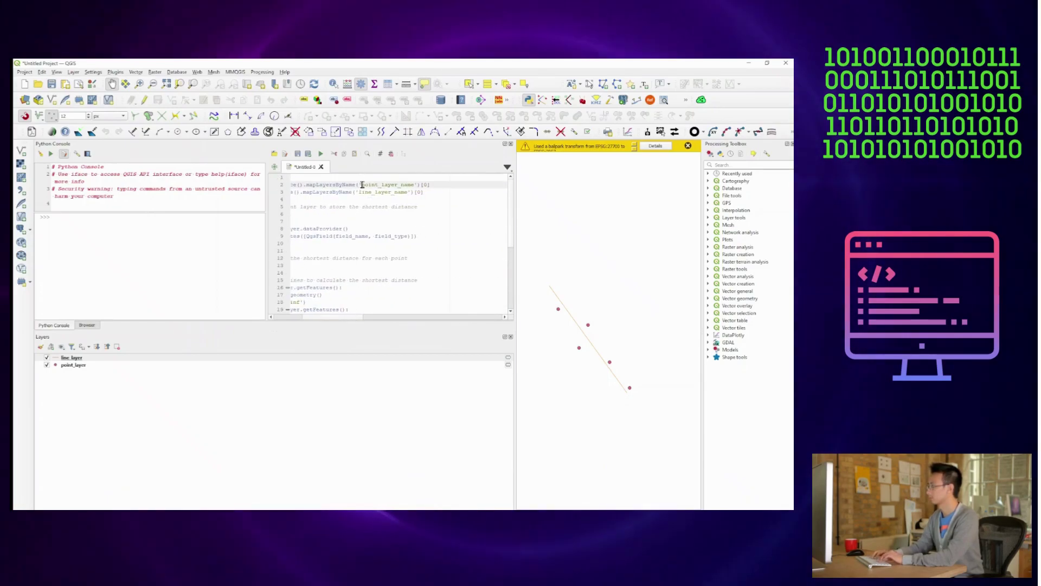
left_click_drag(399, 185, 415, 185)
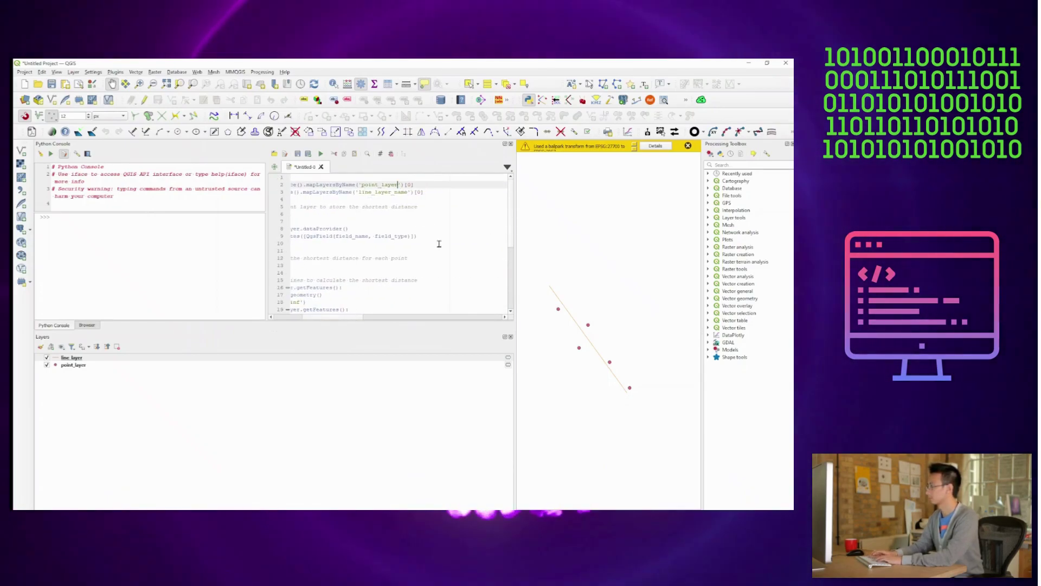
key("BackSpace")
left_click(405, 192)
key("BackSpace")
key("BackSpace")
key("BackSpace")
key("BackSpace")
key("BackSpace")
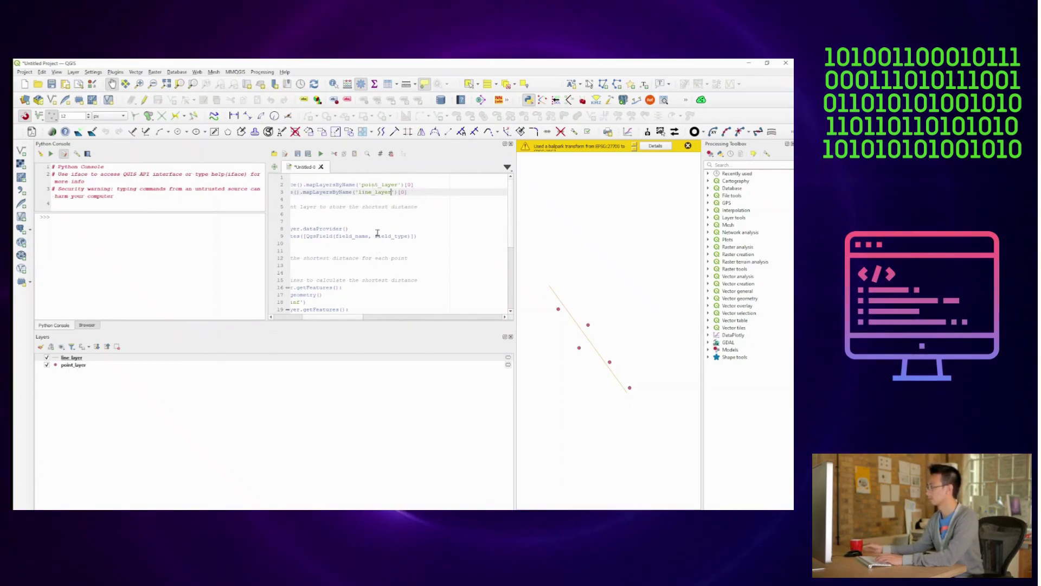
Step: Run the script, then open point_layer's attribute table to check the Sh_dist values
left_click(379, 228)
key("ctrl+r")
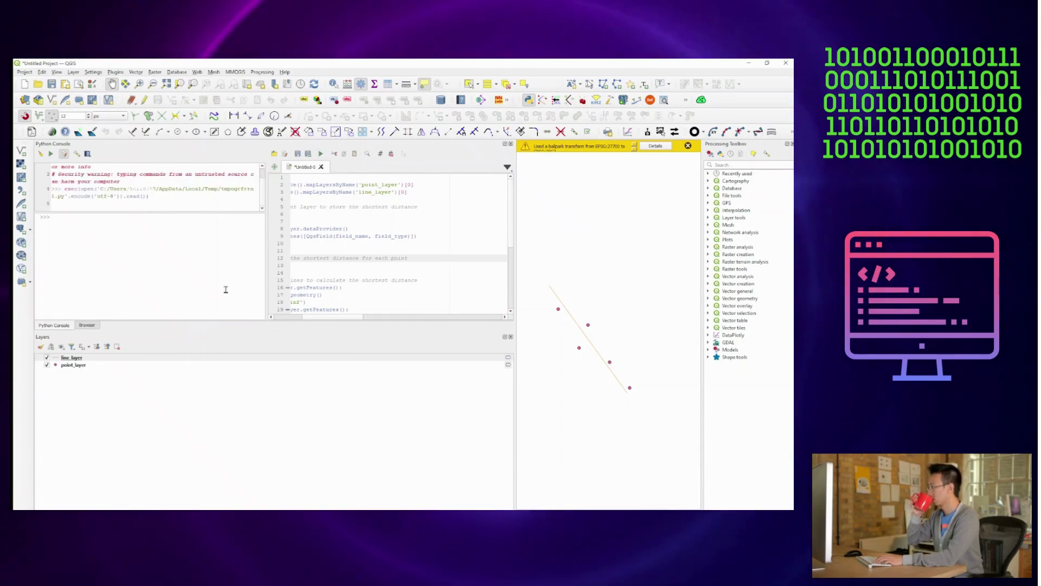
left_click(422, 365)
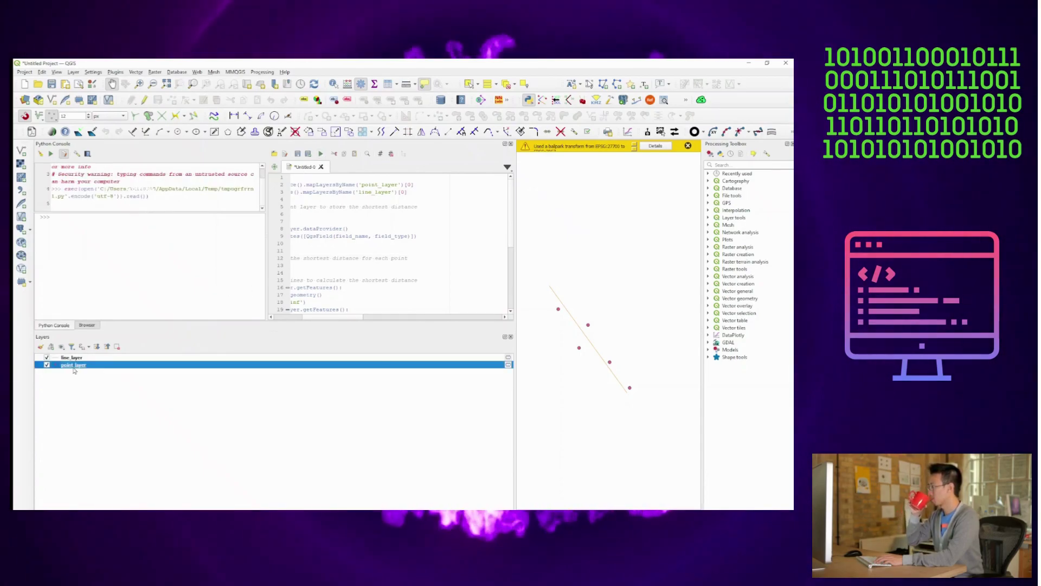
key("F6")
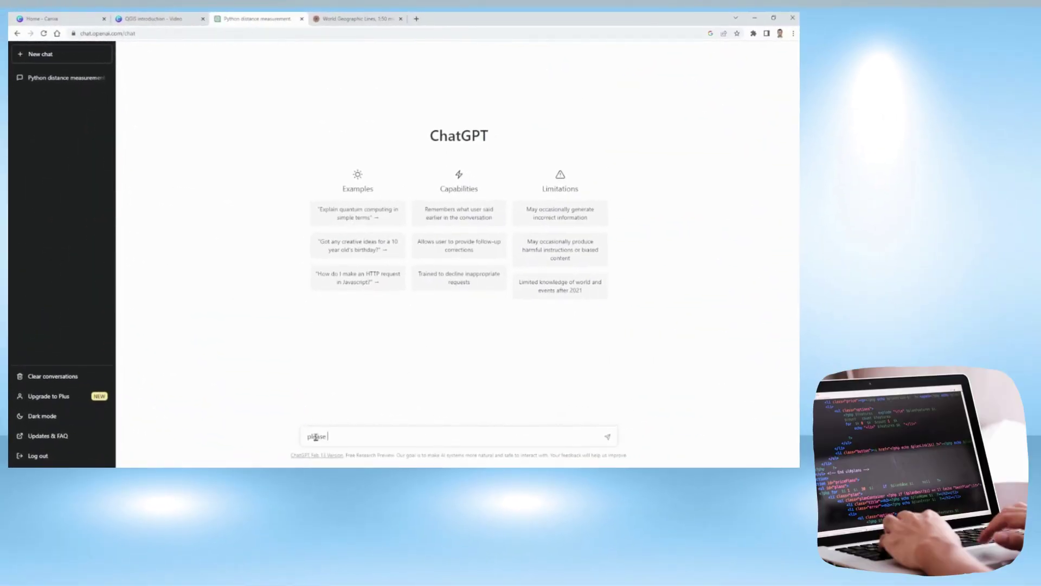
Step: Start a new ChatGPT prompt with 'can you generate' to ask for QGIS code connecting points
type("can you generate")
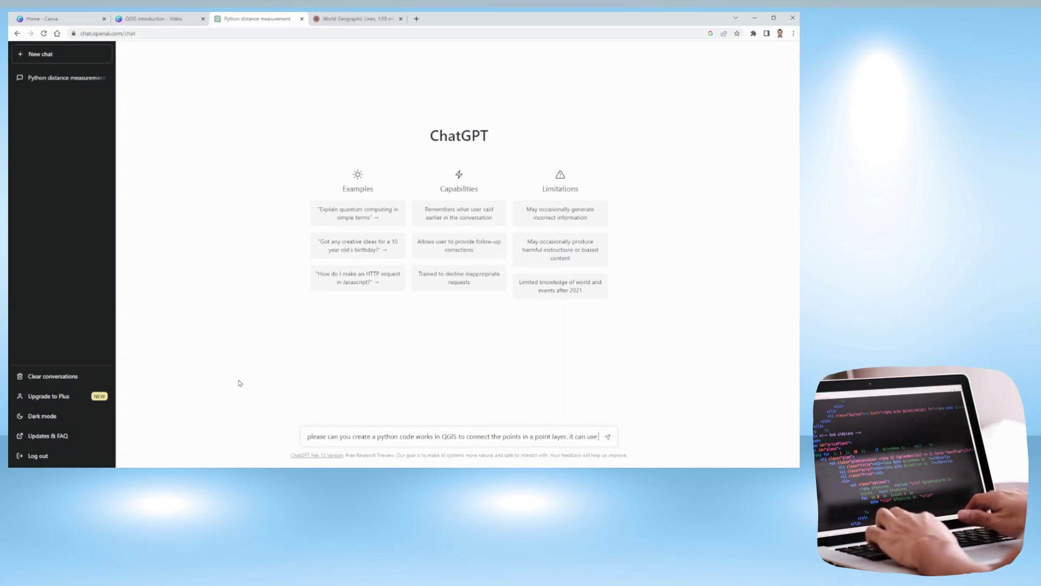
Step: Finish and send the prompt to join points in ascending id order into a new line layer
type("field called \"id\" and connect the lines in a")
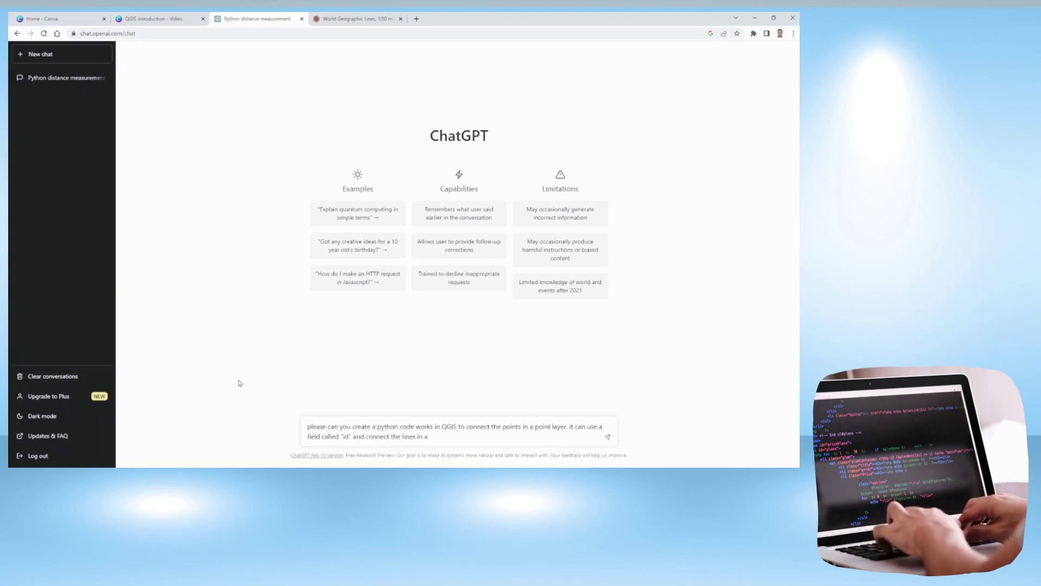
type("ssending order")
right_click(436, 436)
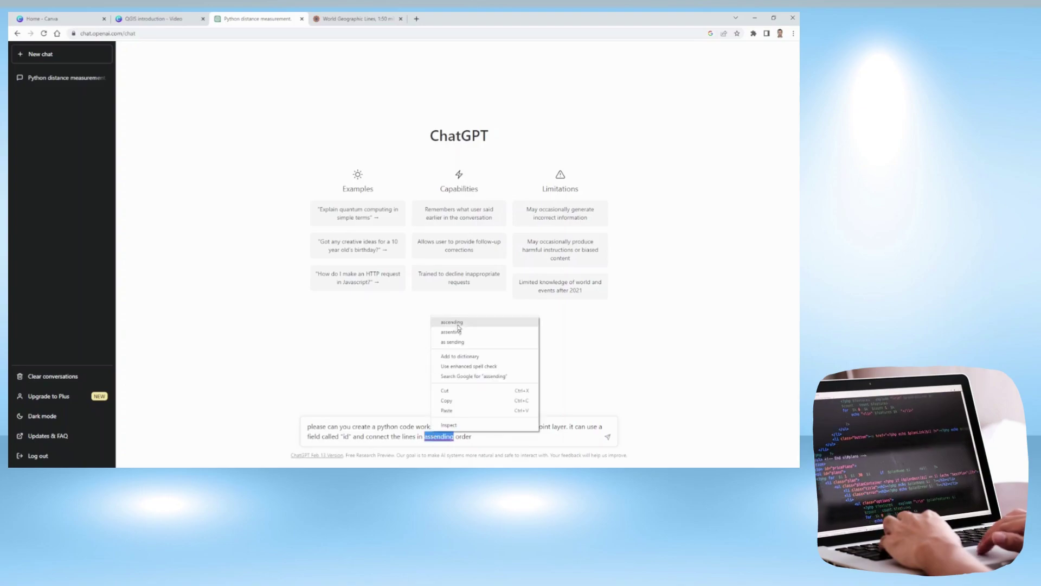
left_click(450, 324)
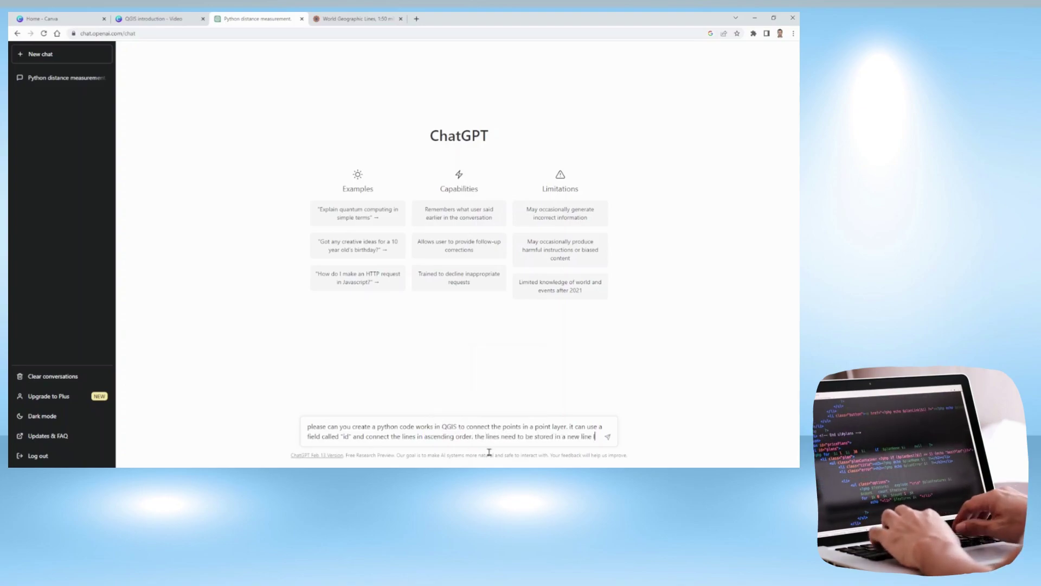
type("ayer. The point layer will be imported in QGIS")
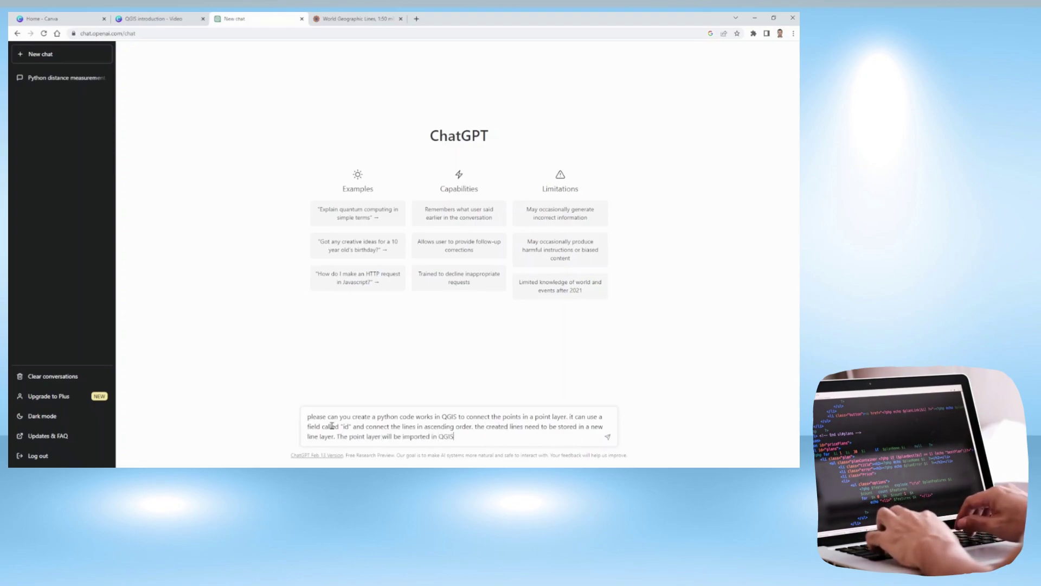
key("Return")
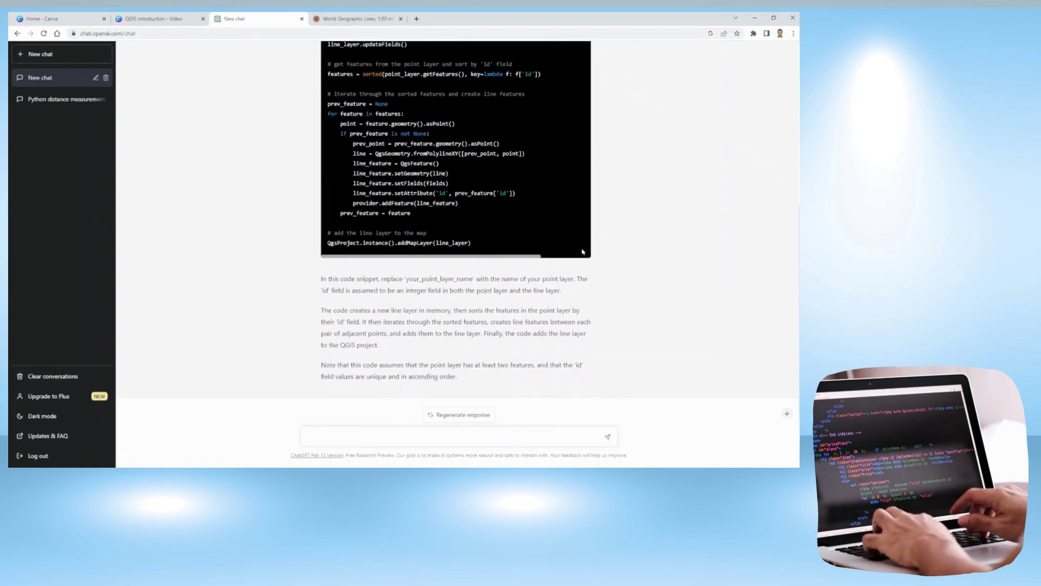
Step: Run the pasted script, which fails with an IndexError, and widen the Python console
scroll(579, 168, "up", 5)
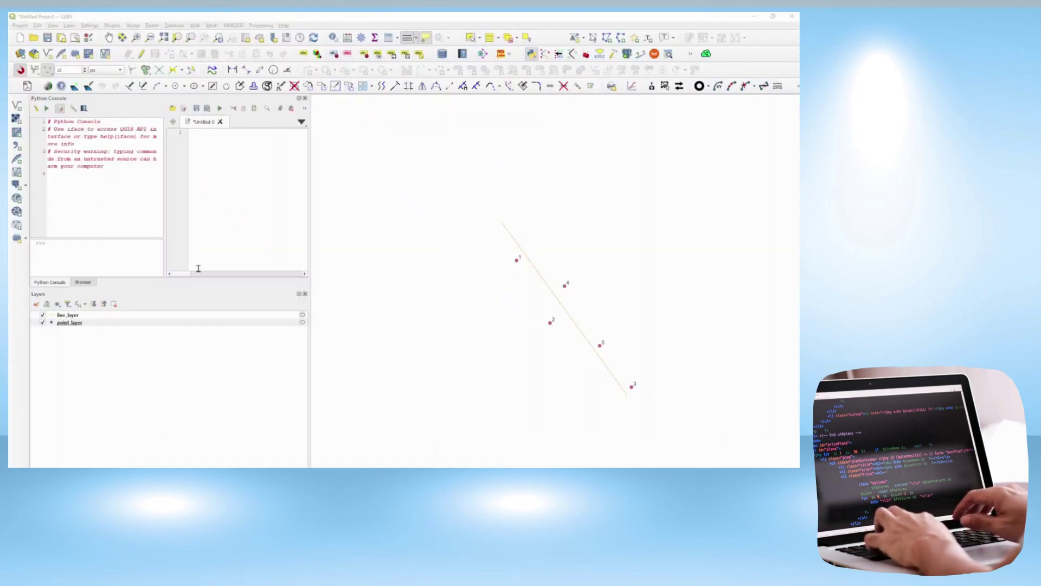
scroll(219, 240, "down", 3)
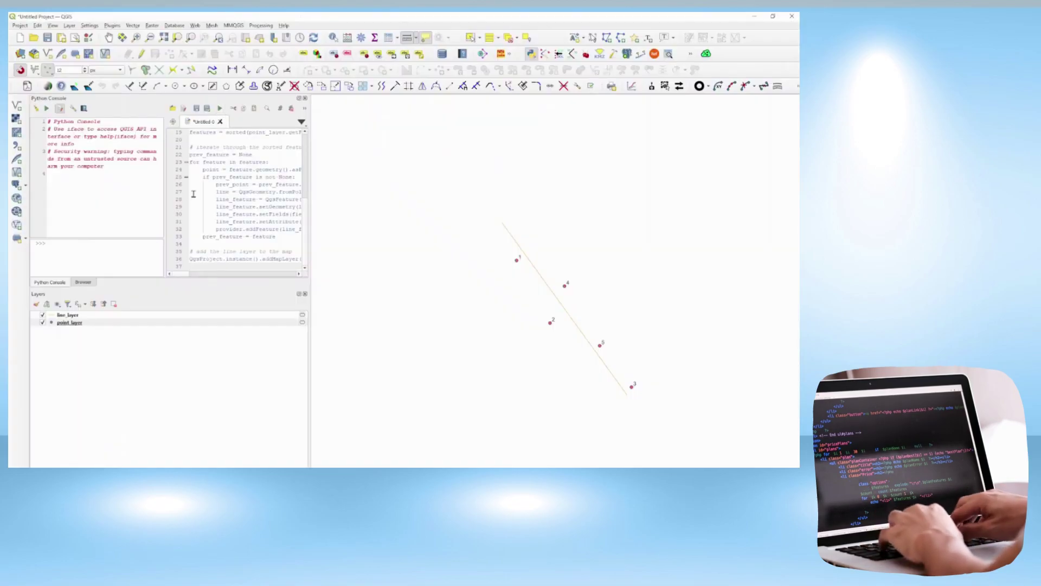
left_click(220, 110)
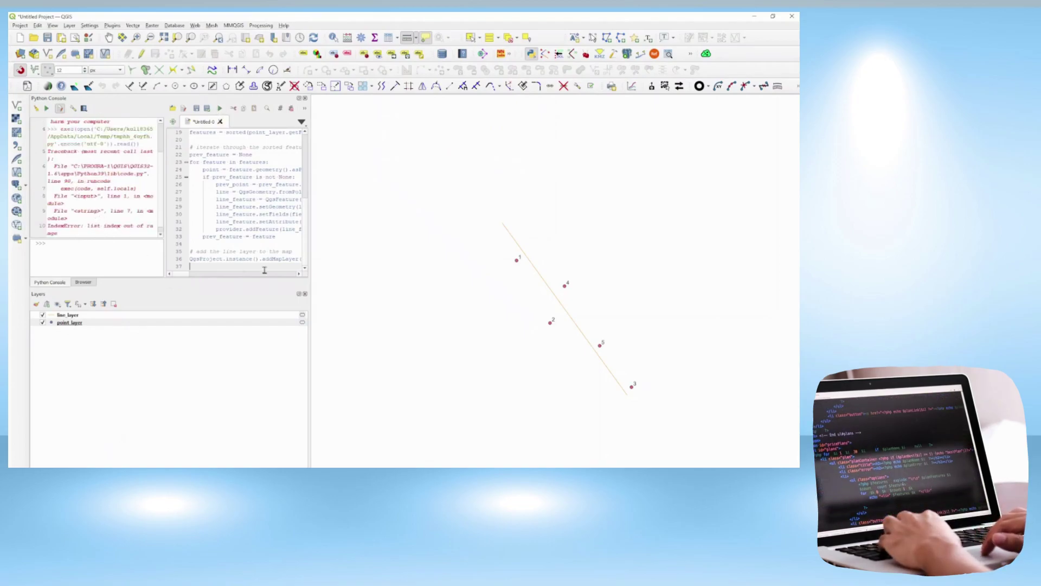
left_click_drag(189, 274, 205, 274)
left_click_drag(310, 189, 477, 189)
scroll(335, 247, "left", 4)
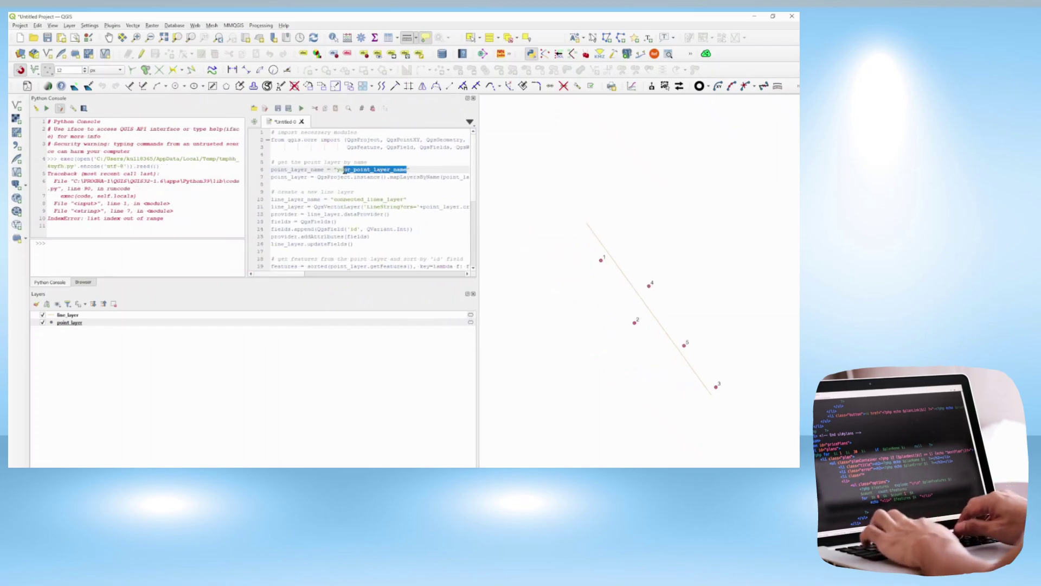
Step: Set point_layer_name to "point_layer", rerun the script, and enlarge the map to show connected_lines_layer
type("oint_")
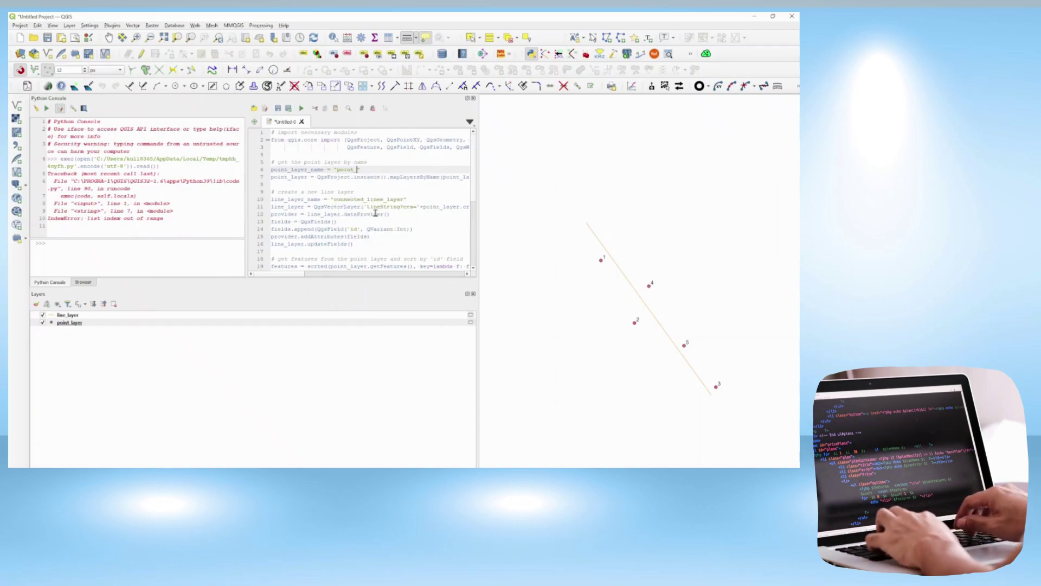
left_click(370, 206)
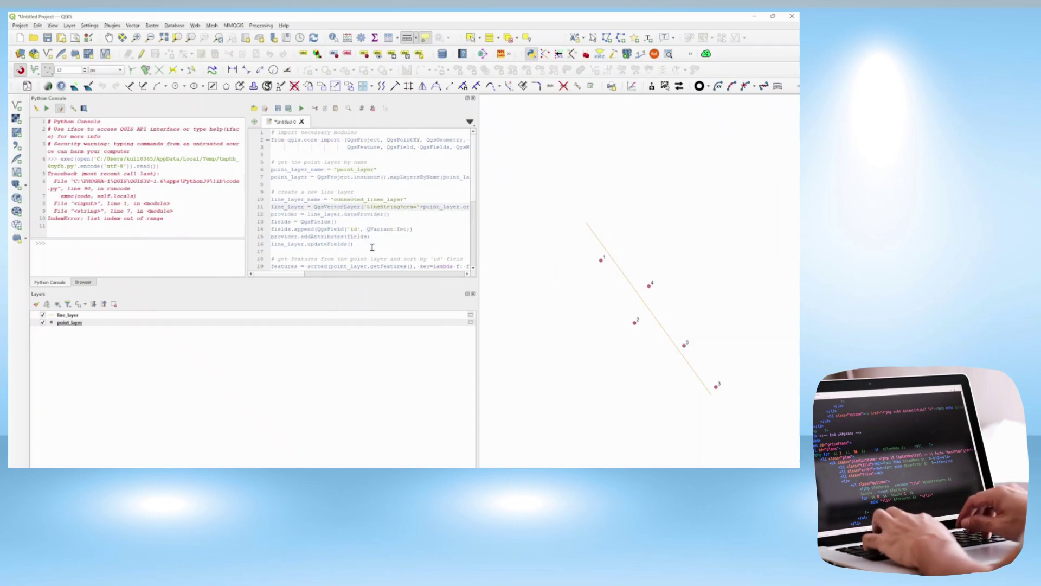
key("ctrl+r")
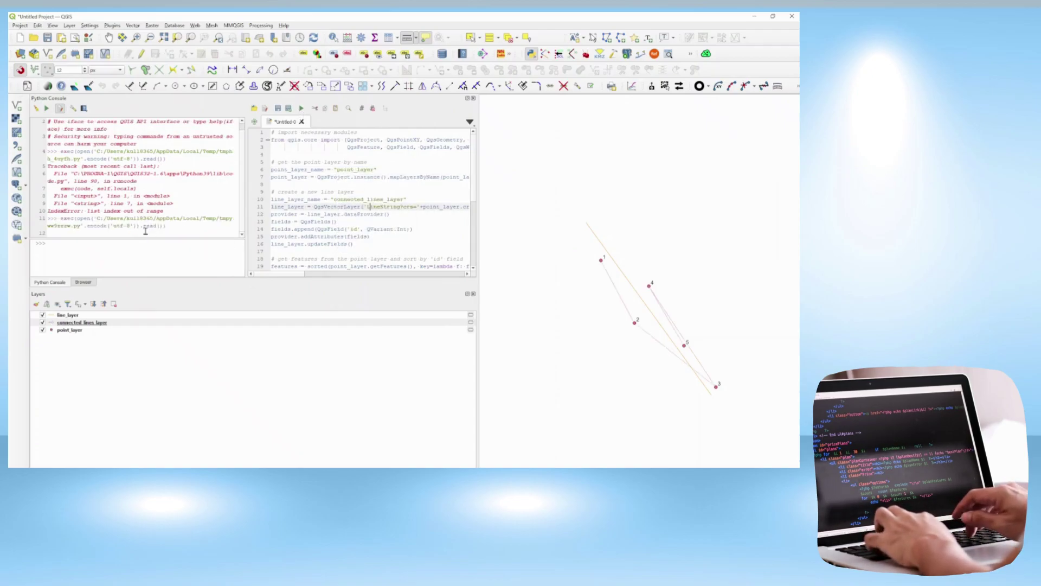
left_click(74, 324)
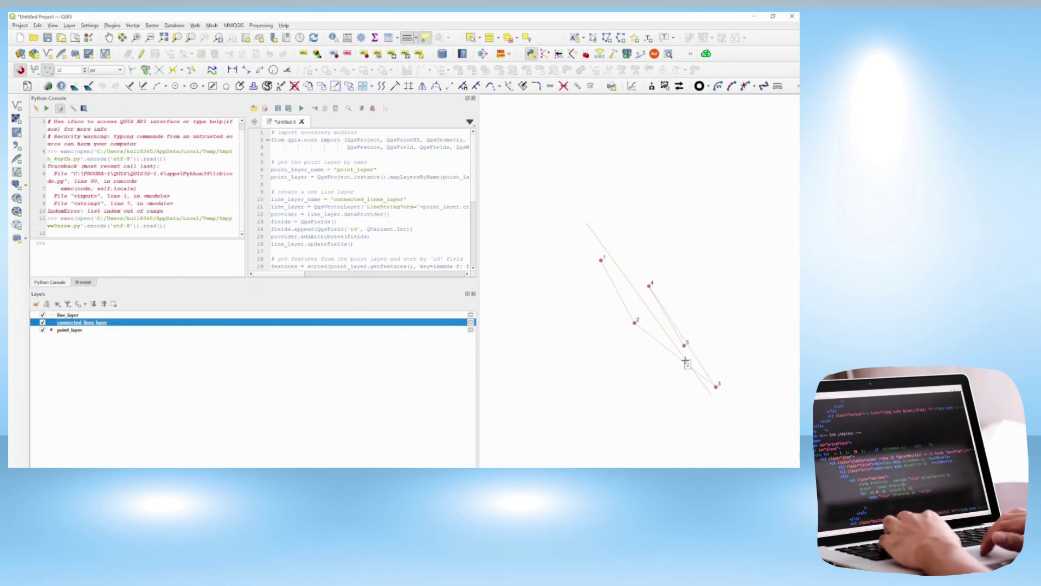
left_click_drag(479, 292, 260, 291)
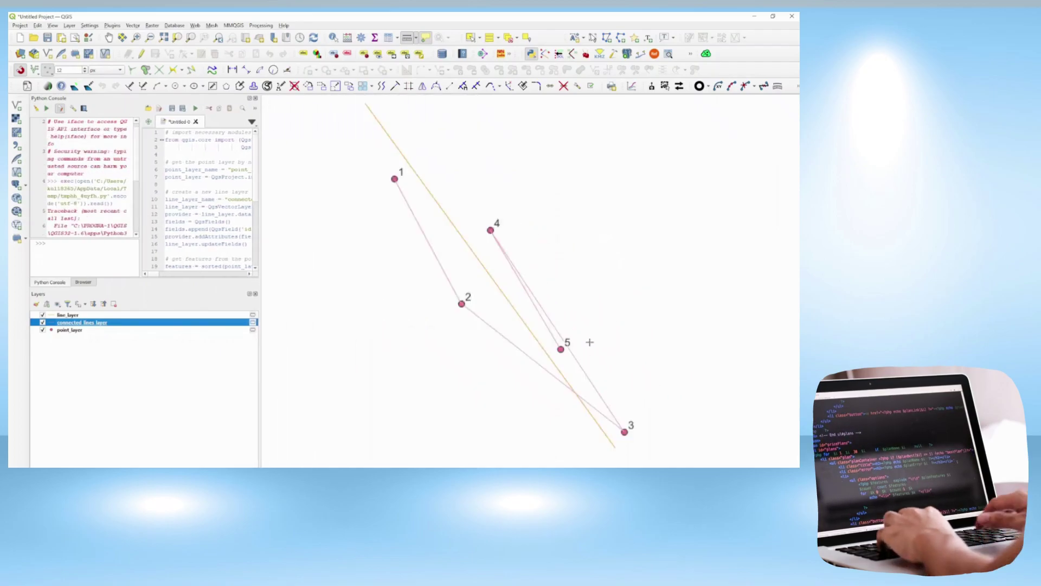